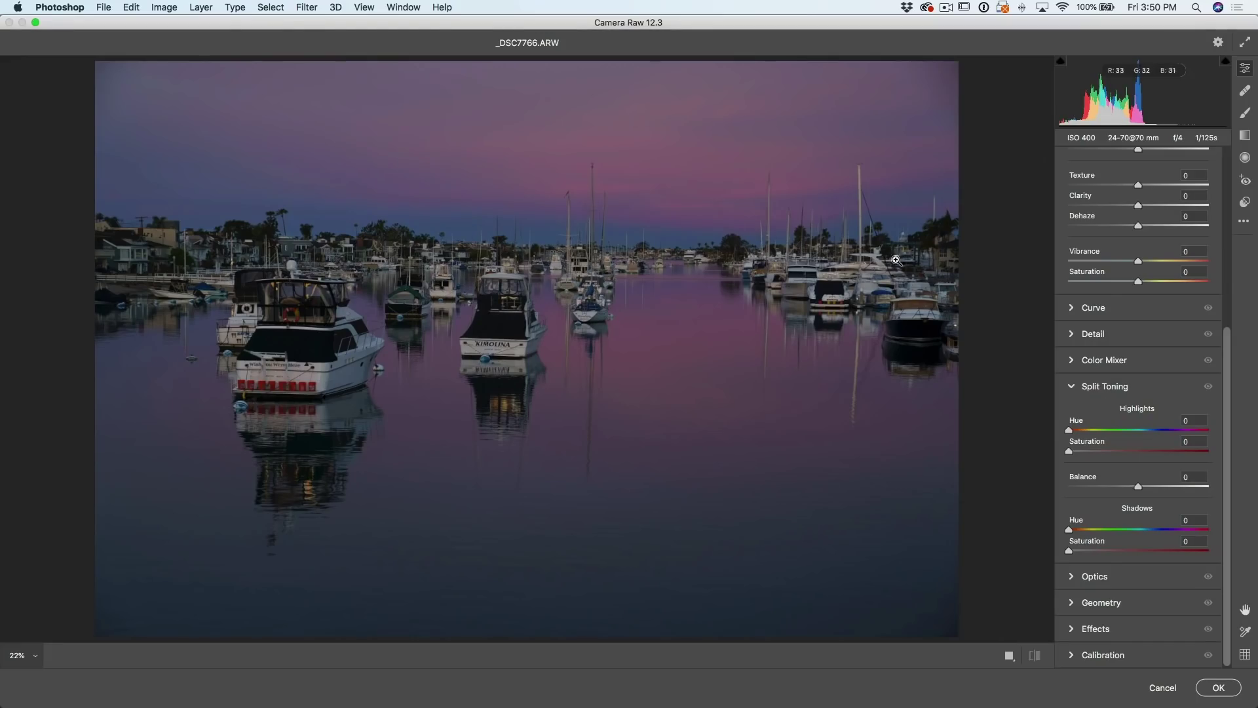
Switch the harbor photo to the Monochrome profile and raise Exposure to +1.15.
left_click_drag(1228, 346, 1238, 161)
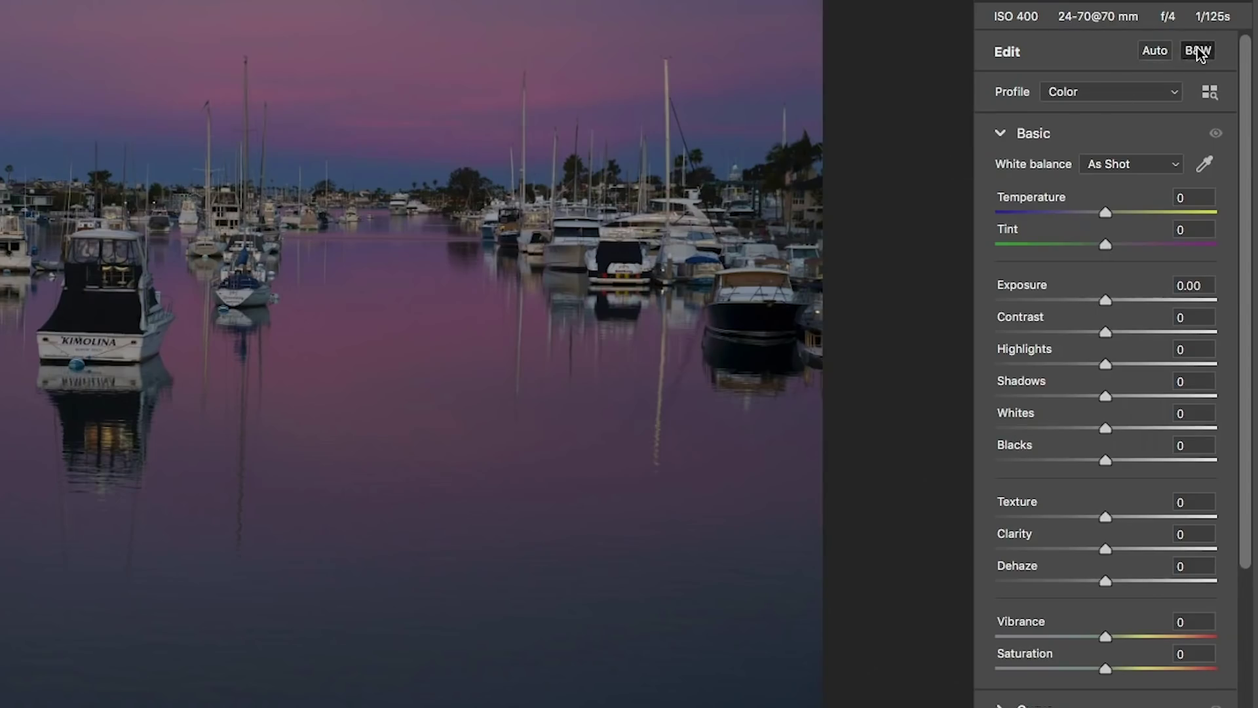
left_click(1197, 161)
scroll(1197, 163, "down", 5)
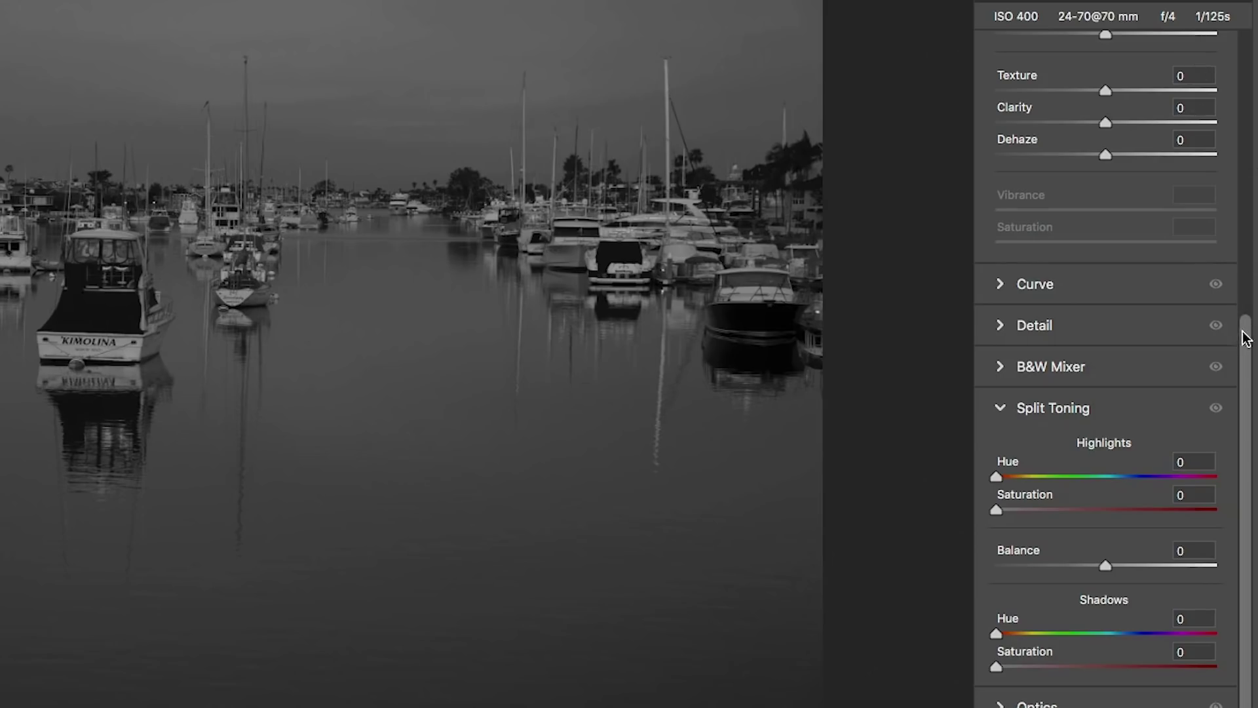
left_click_drag(1244, 331, 1249, 39)
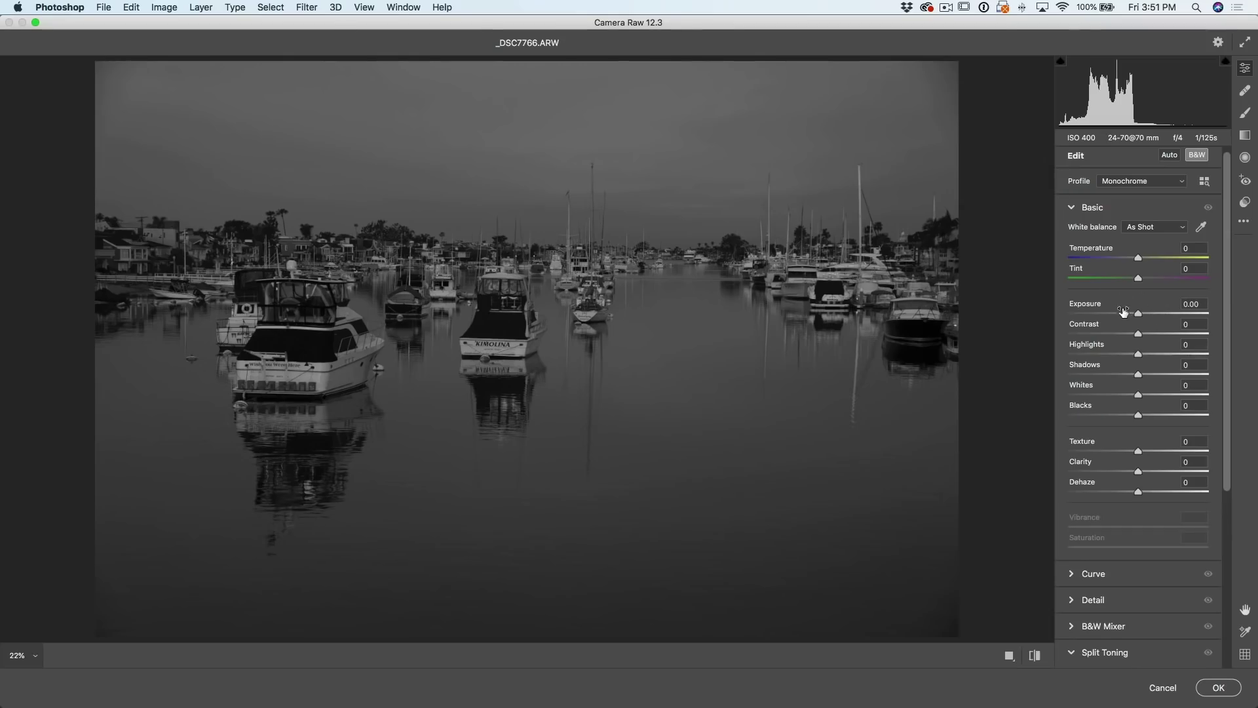
left_click_drag(1139, 314, 1154, 313)
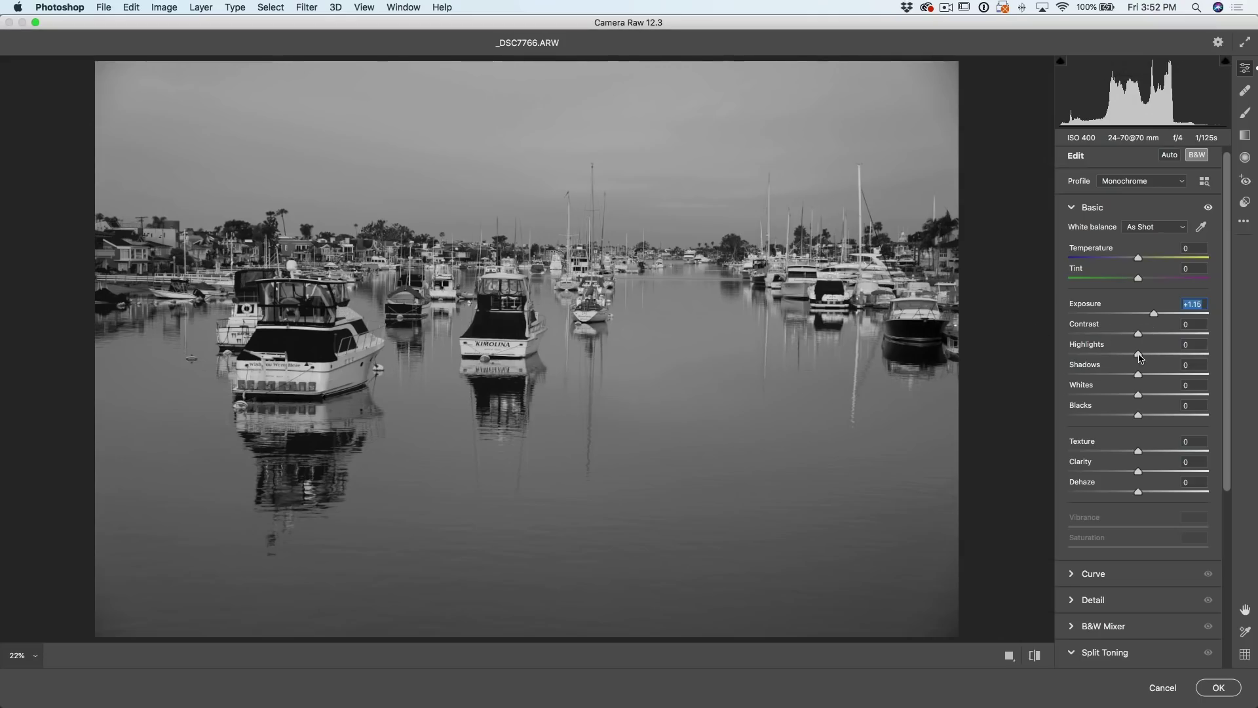
Set Highlights to -33 and Shadows to +27, then return the photo to colour.
left_click_drag(1139, 356, 1118, 359)
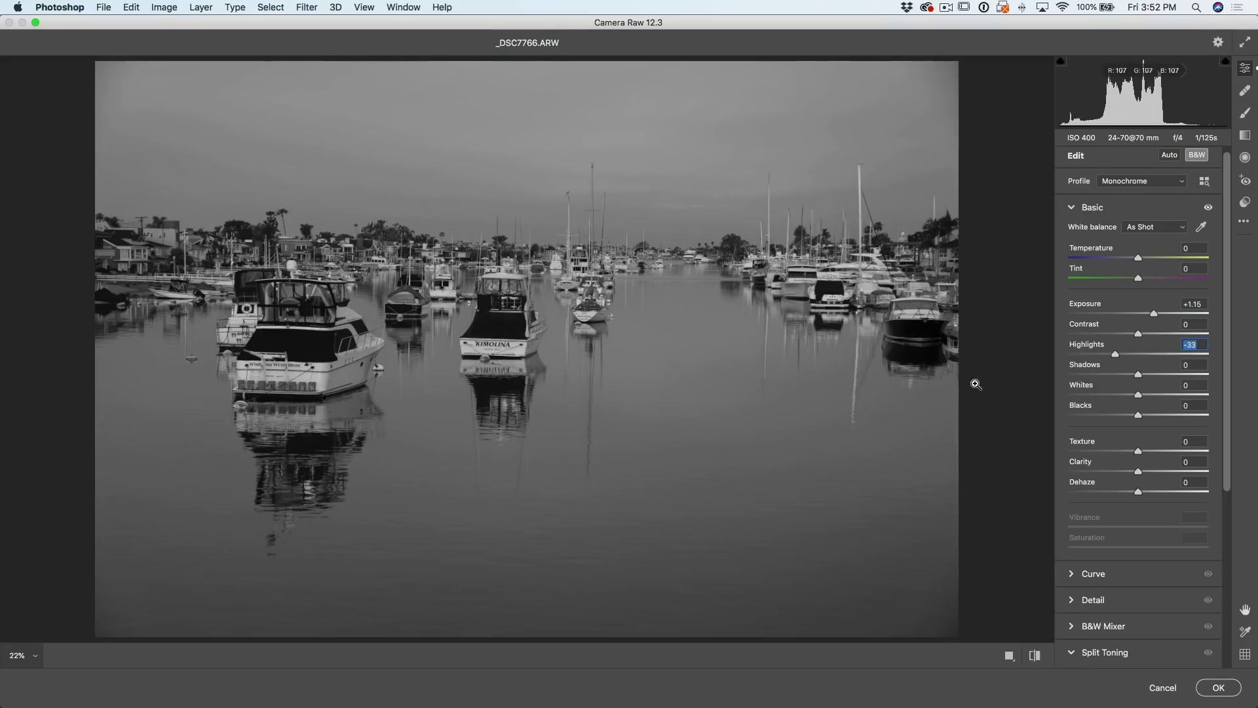
left_click_drag(1141, 377, 1212, 371)
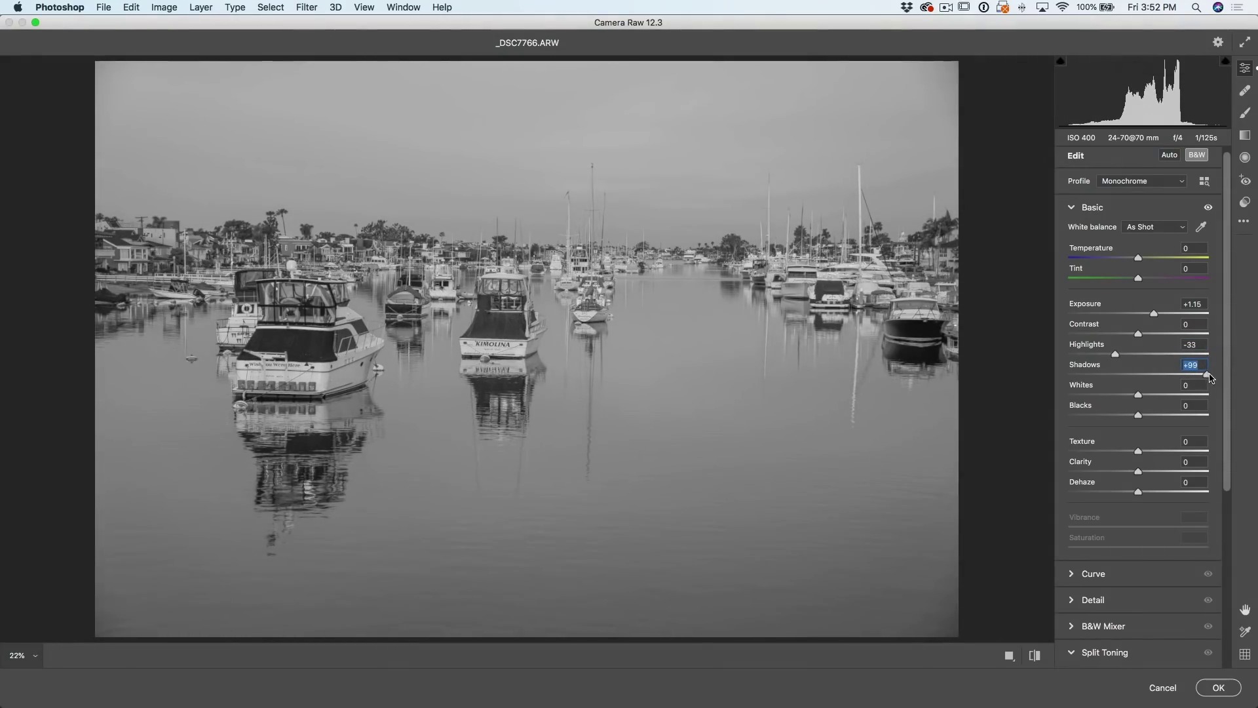
left_click_drag(1209, 376, 1158, 373)
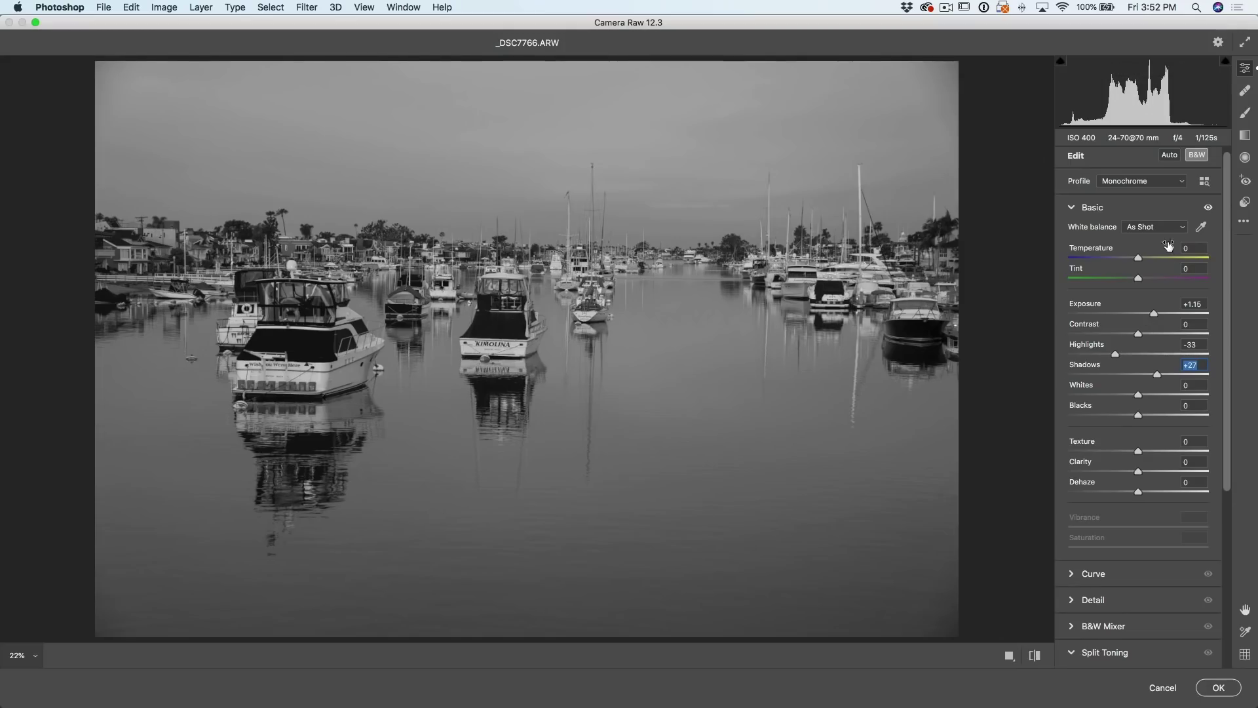
left_click(1197, 155)
scroll(1199, 160, "down", 4)
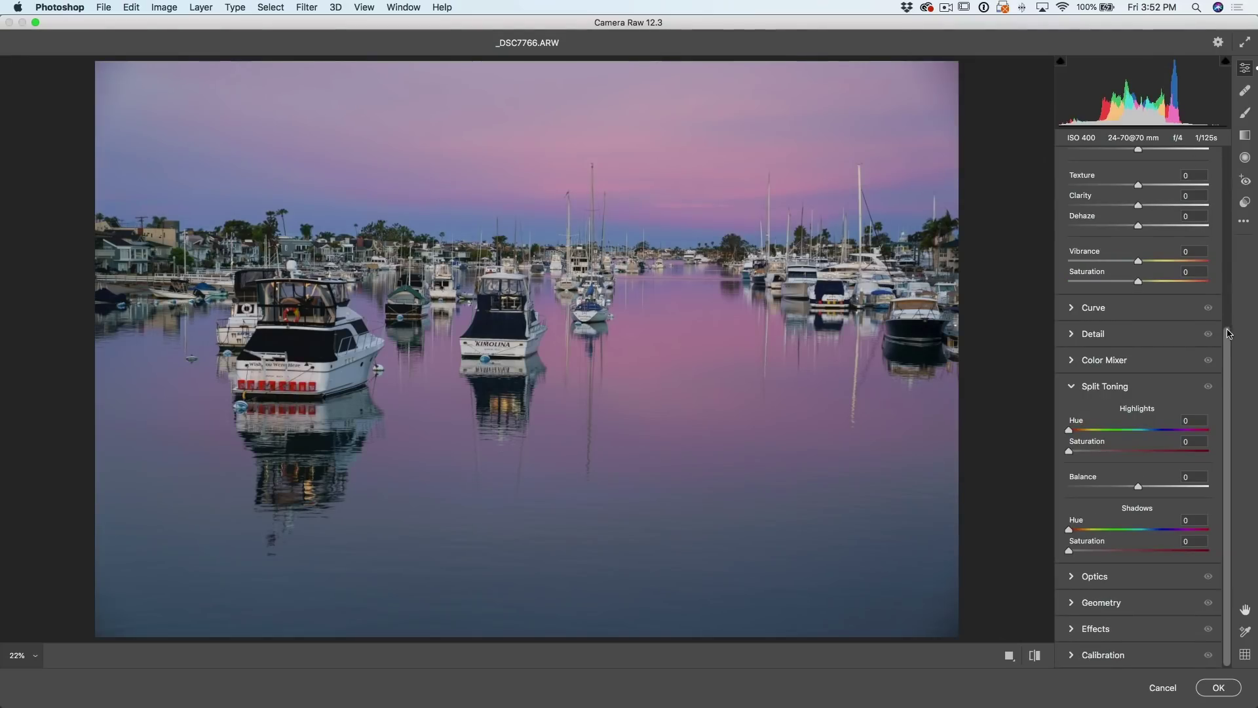
Compare the photo with and without the basic adjustments, then raise Whites to +19.
scroll(1228, 333, "up", 8)
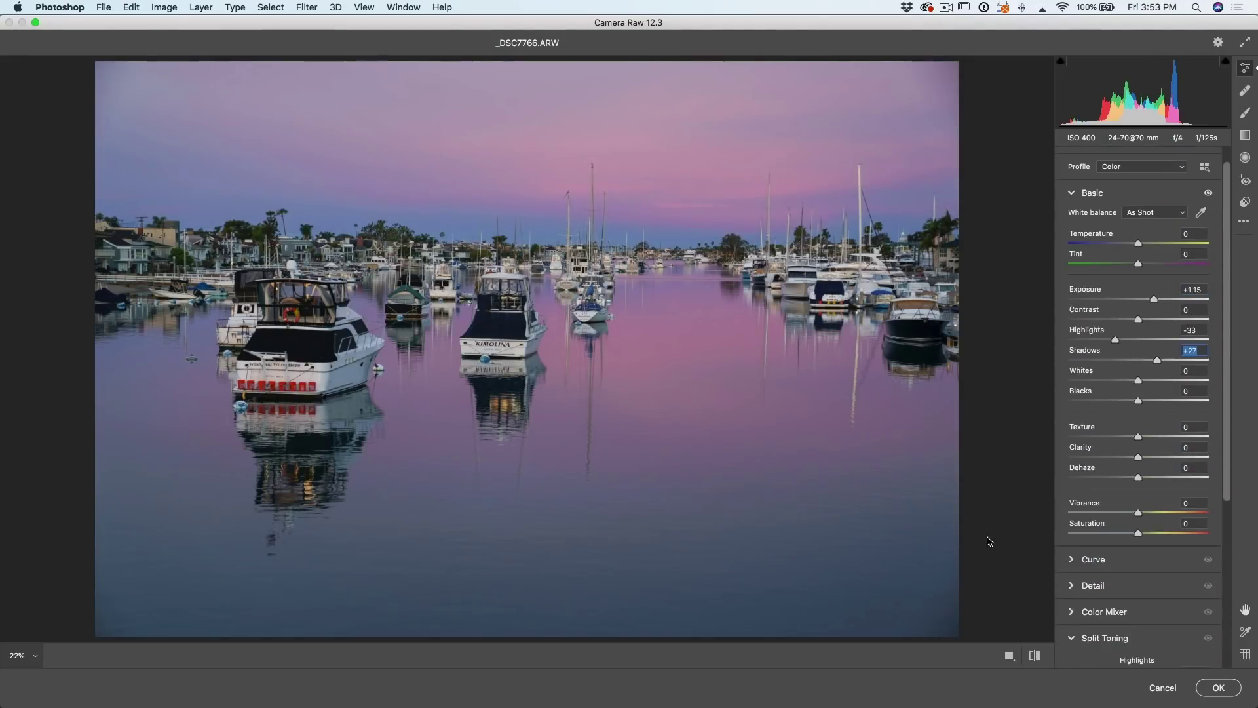
key("super+shift+r")
key("p")
key("p")
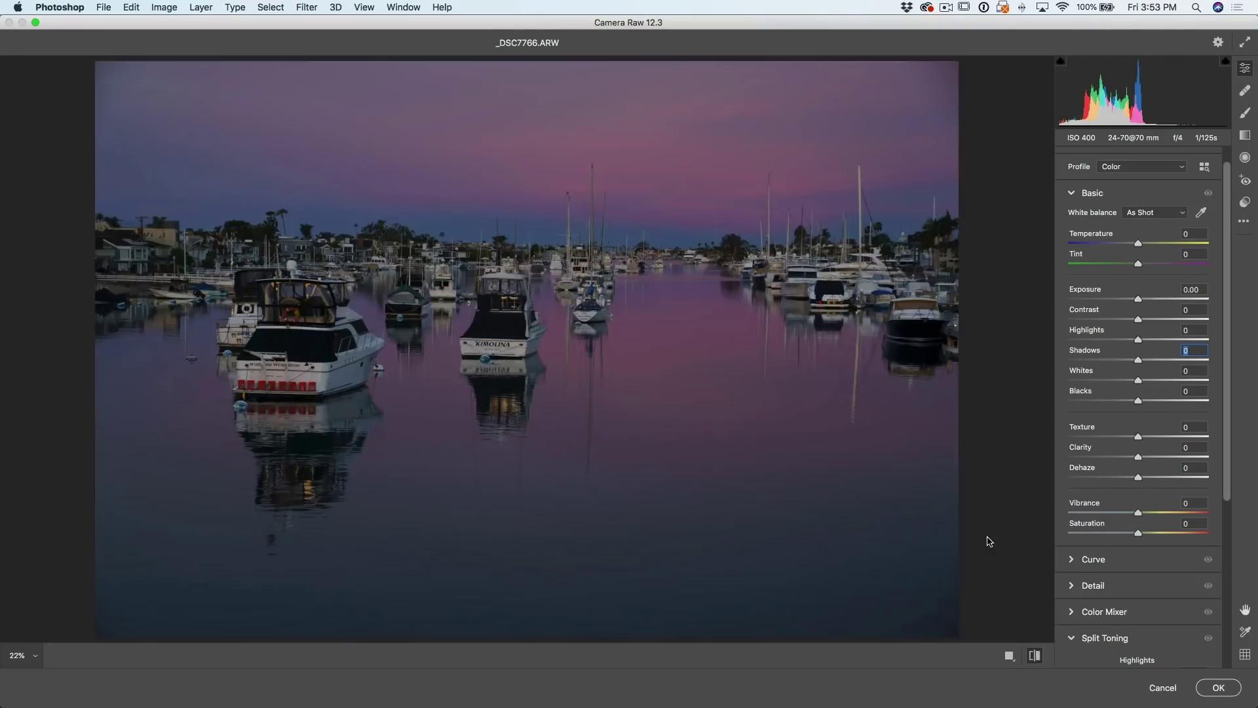
key("p")
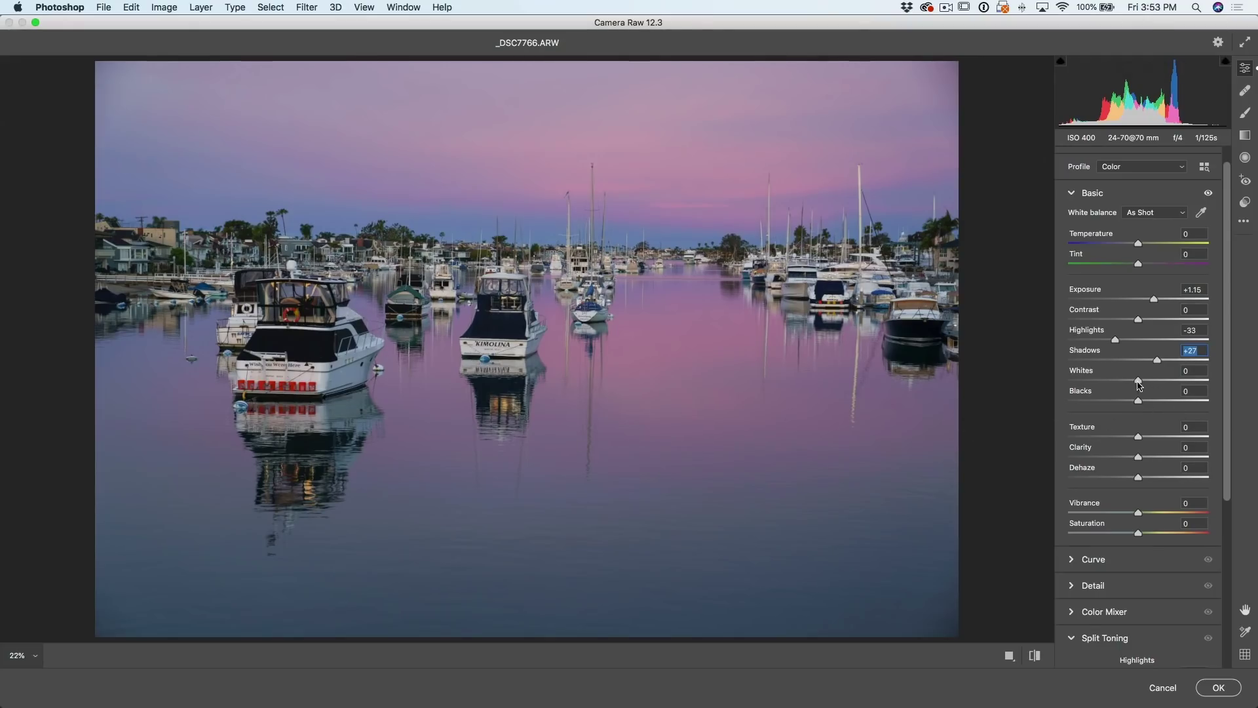
mouse_move(1141, 382)
left_mouse_down()
mouse_move(1196, 384)
mouse_move(1152, 382)
left_mouse_up()
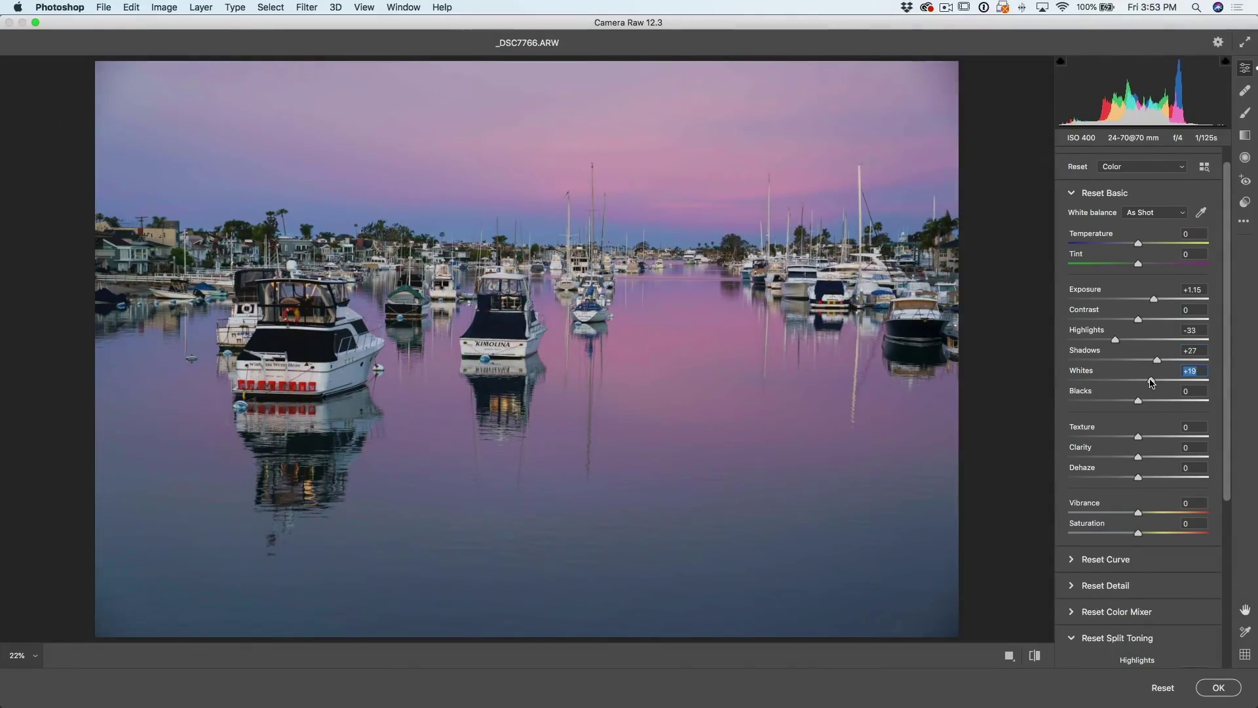
Set Whites to +50 while watching the clipping preview, then set Blacks to -13.
left_click(1152, 382, "alt")
mouse_move(1152, 383)
left_mouse_down()
mouse_move(1192, 382)
mouse_move(1172, 386)
left_mouse_up()
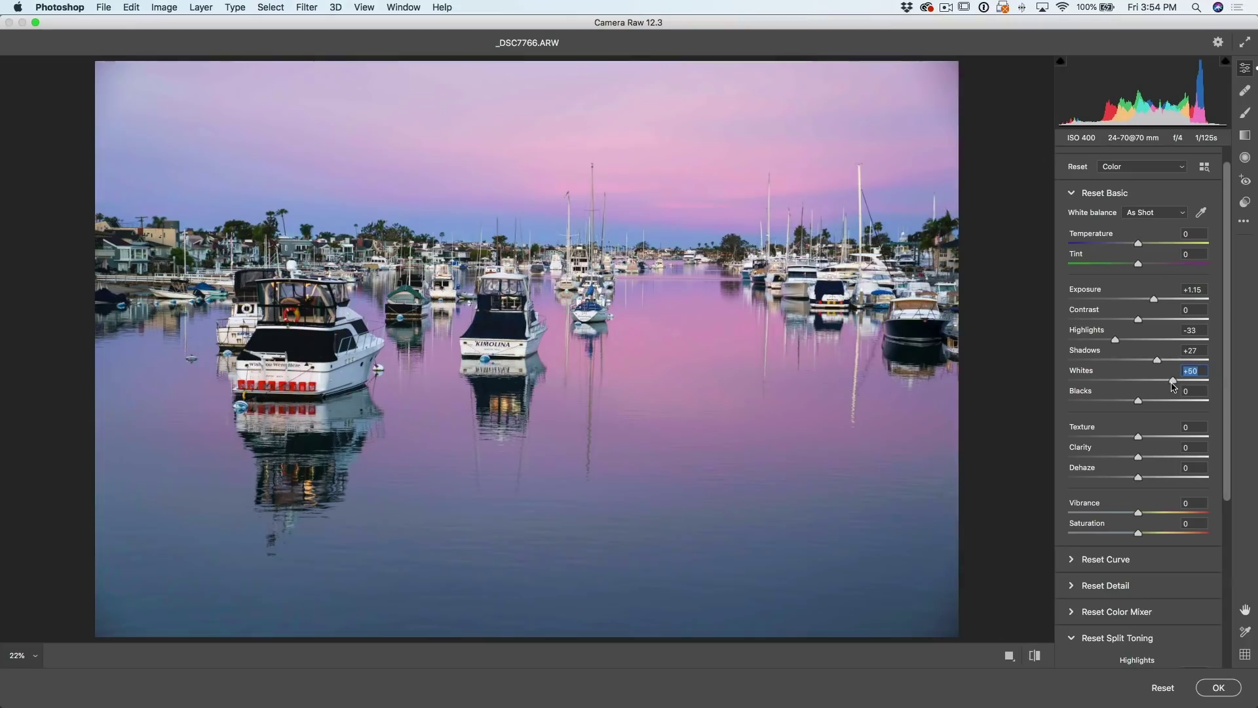
key("alt")
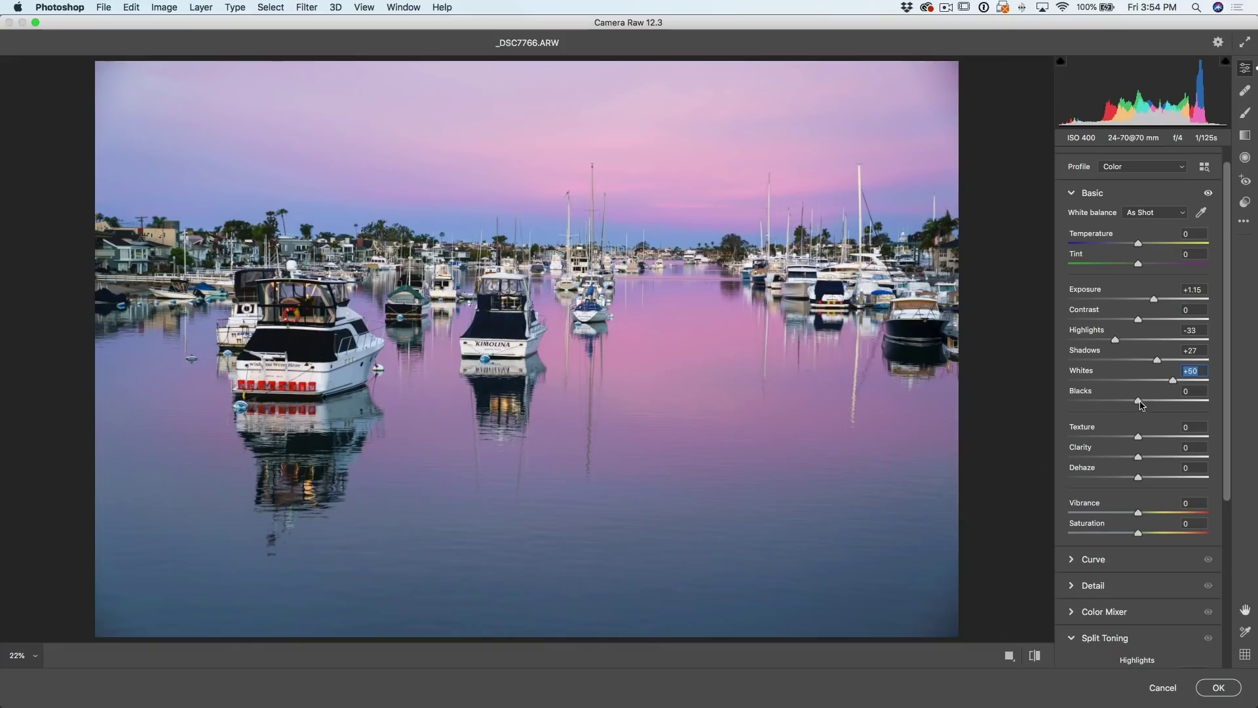
left_click_drag(1140, 405, 1194, 406)
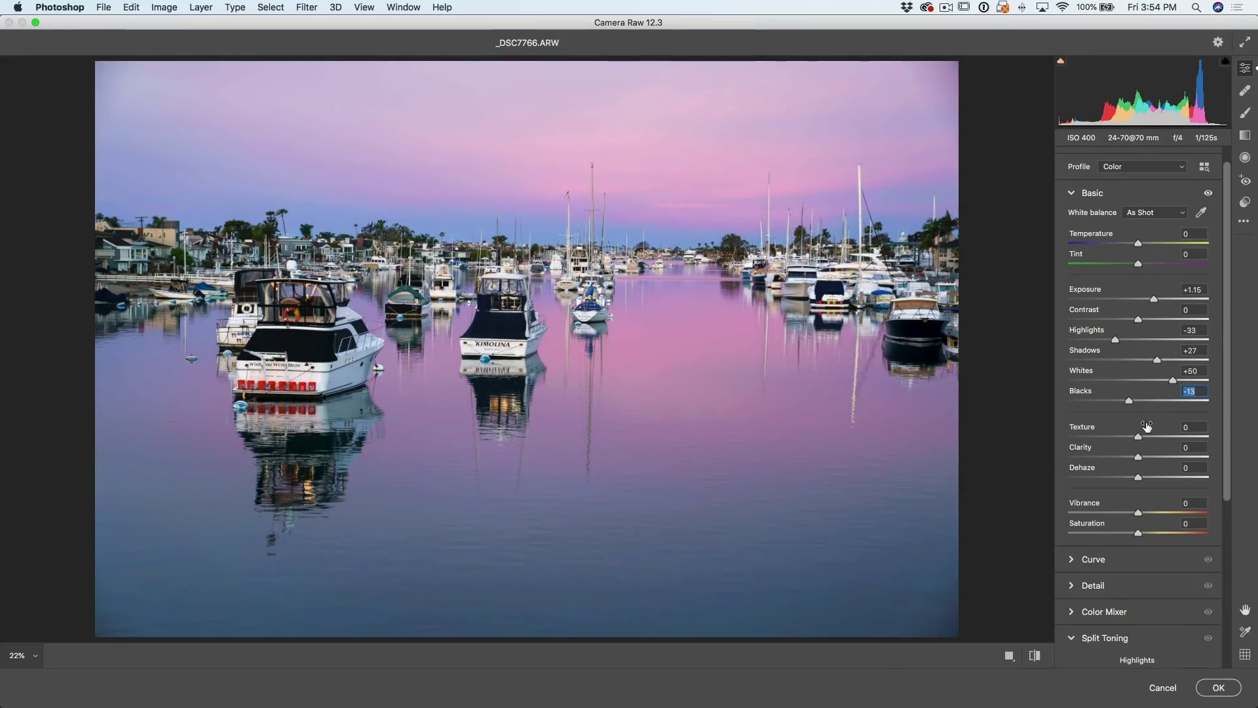
Preview the photo without edits, then try adding Contrast and reset it to 0.
key("p")
key("p")
left_click_drag(1138, 320, 1178, 322)
double_click(1177, 319)
Soften the harbor photo's fine detail with Texture at -16.
left_click(1139, 437)
left_click_drag(1144, 441, 1188, 433)
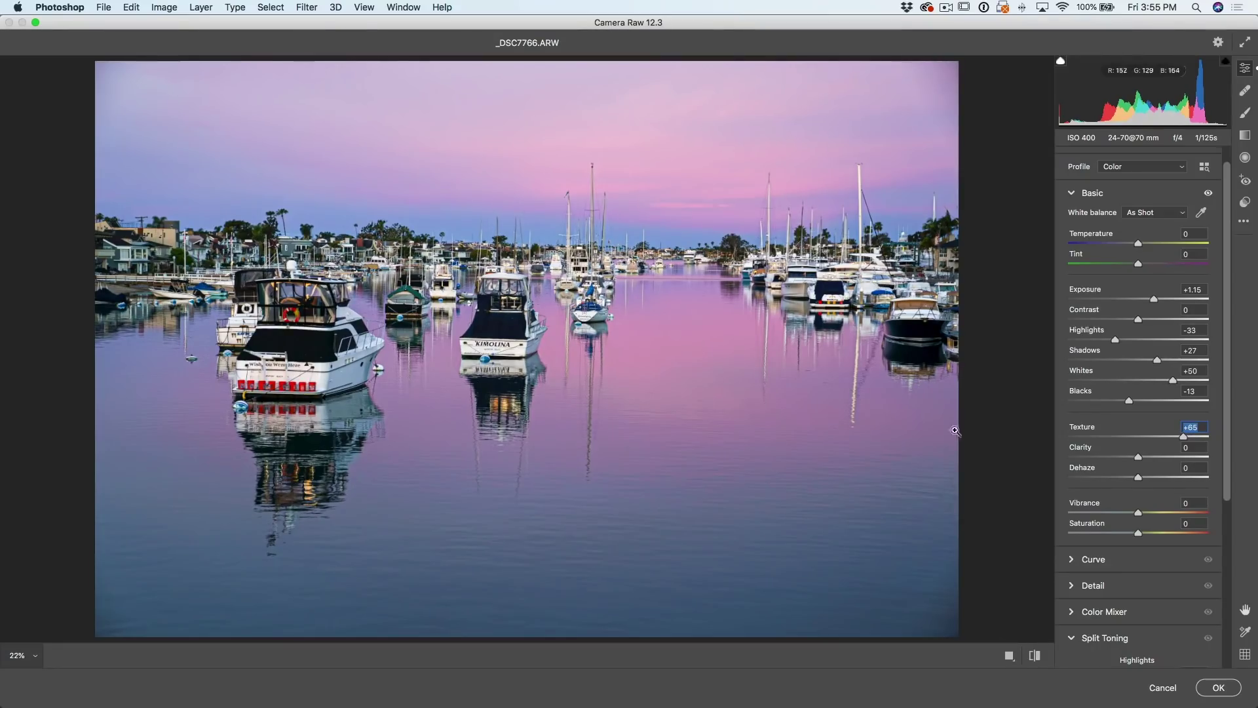
left_click_drag(1184, 436, 1112, 437)
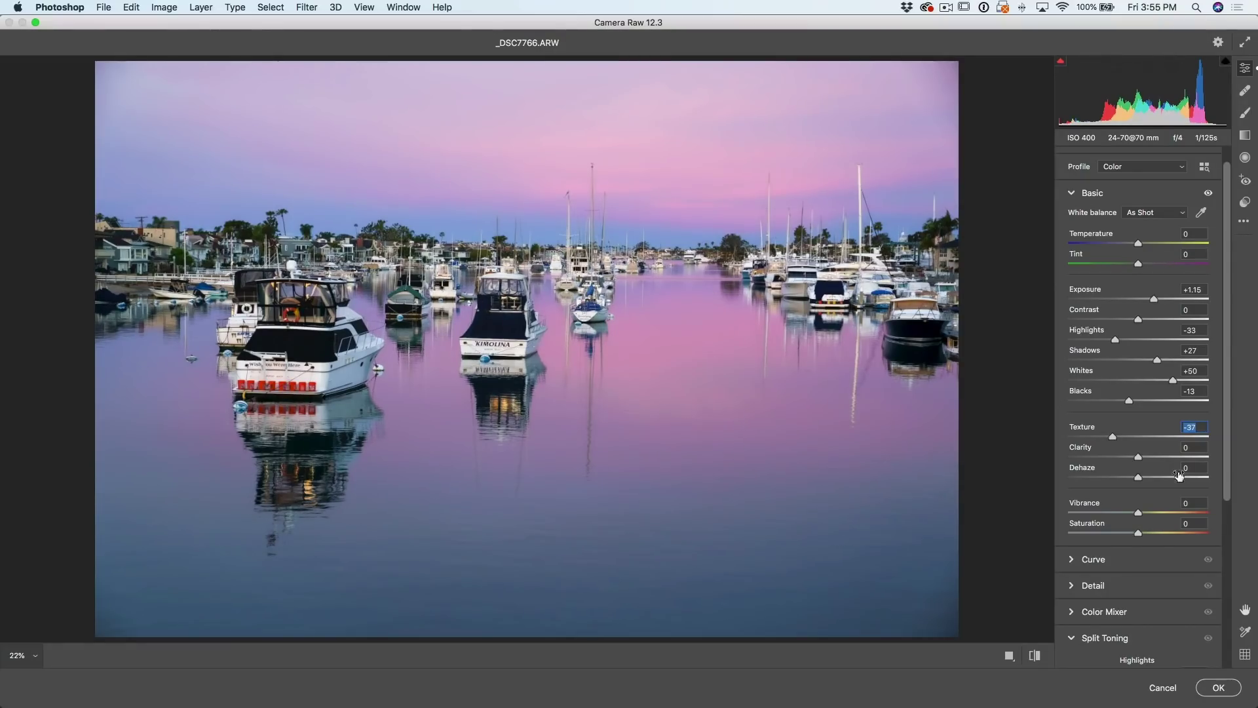
mouse_move(1120, 439)
left_mouse_down()
mouse_move(1156, 439)
mouse_move(1129, 444)
left_mouse_up()
left_click(1075, 587)
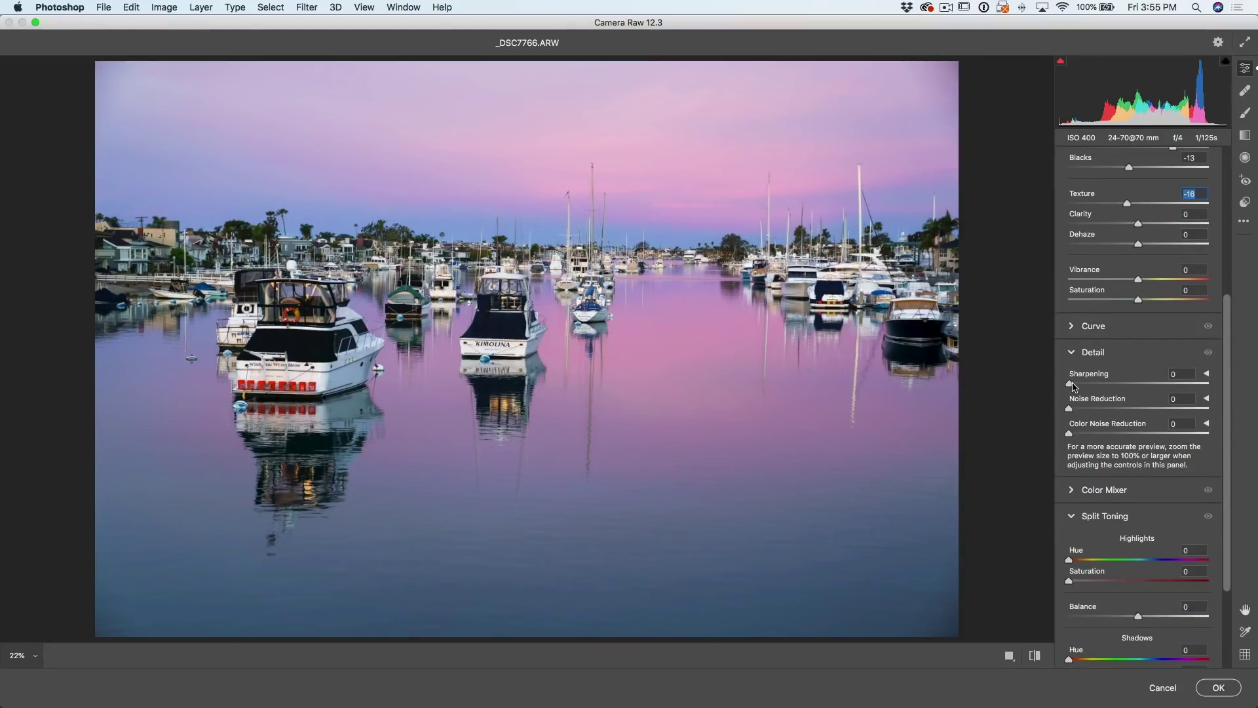
Set Sharpening to 47 and Clarity to +18, then compare before and after.
left_click_drag(1074, 387, 1112, 386)
scroll(1230, 319, "up", 6)
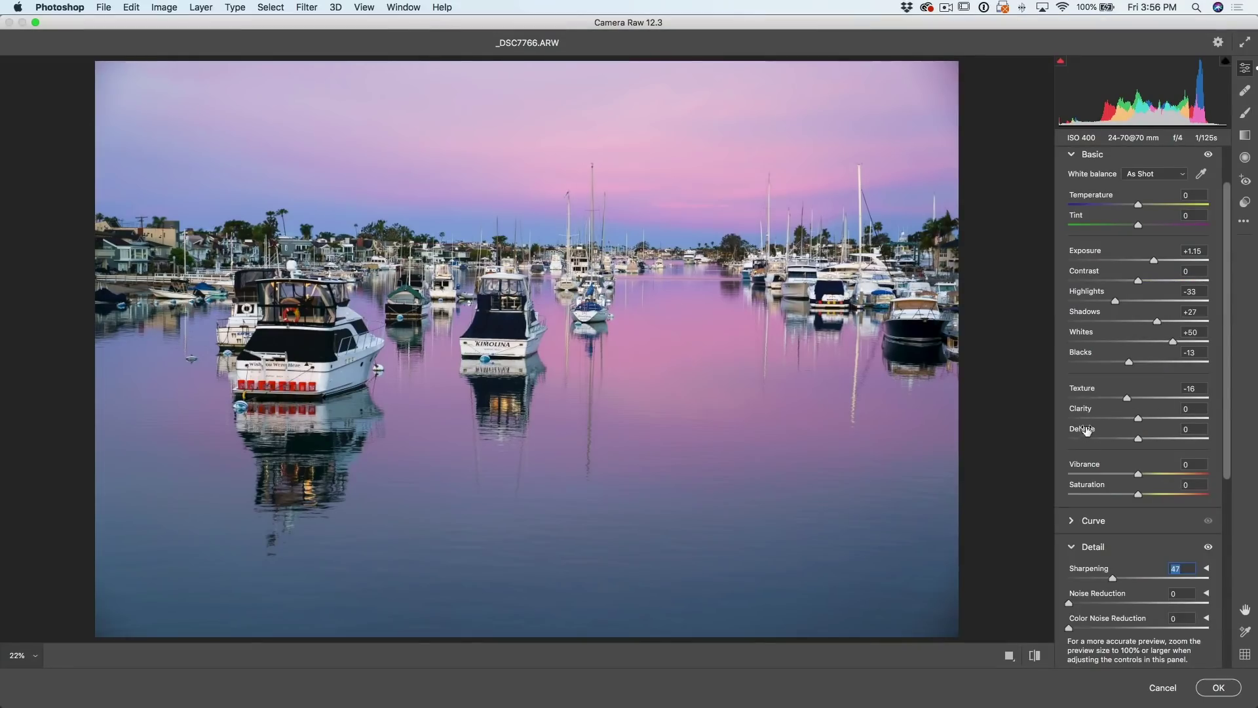
left_click_drag(1139, 421, 1151, 420)
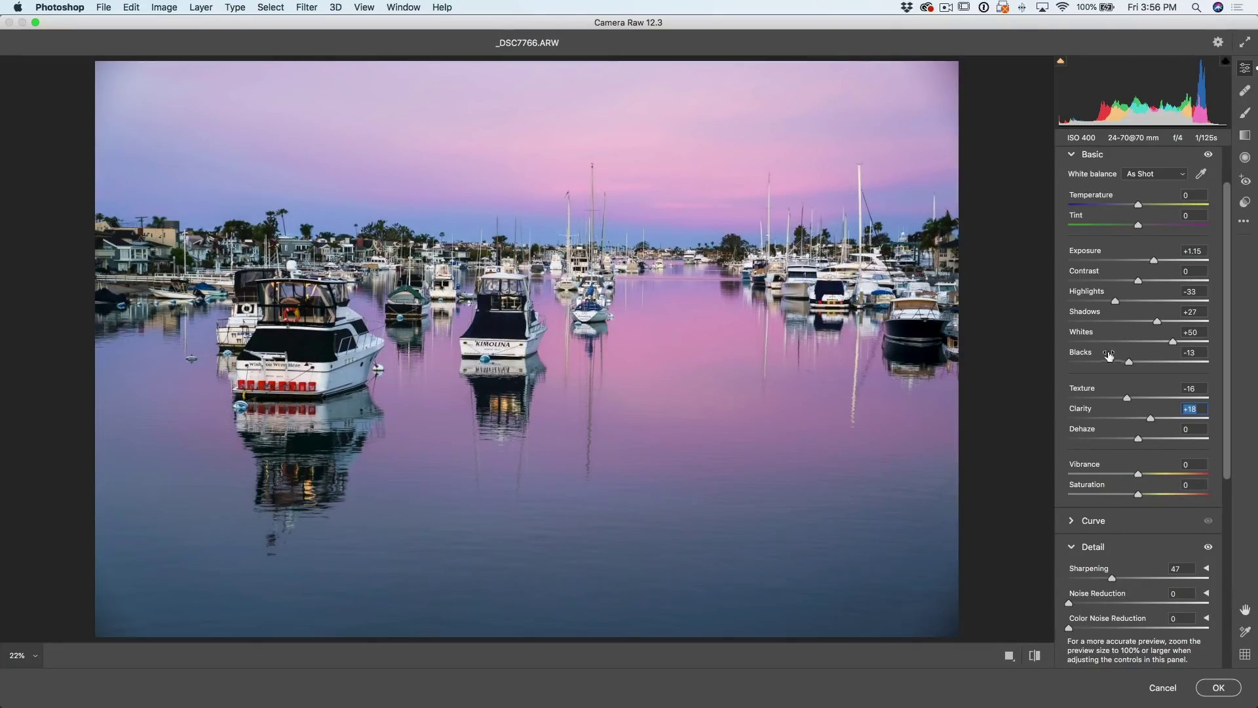
key("p")
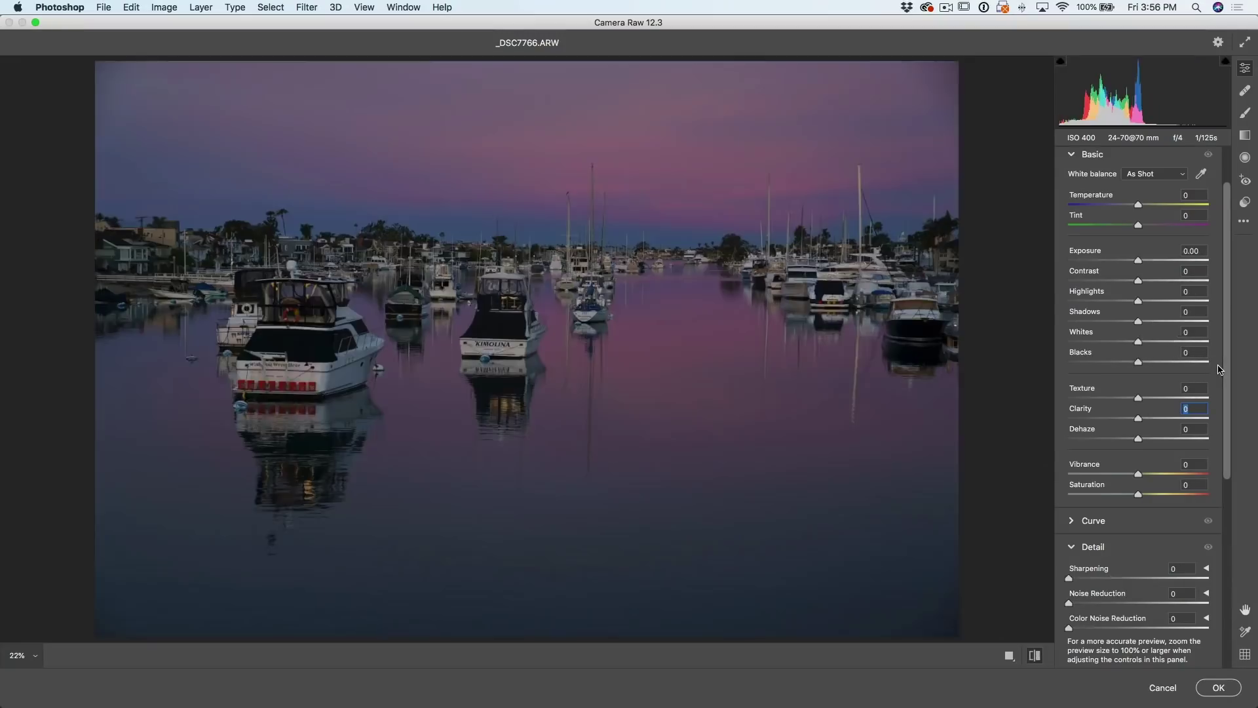
key("p")
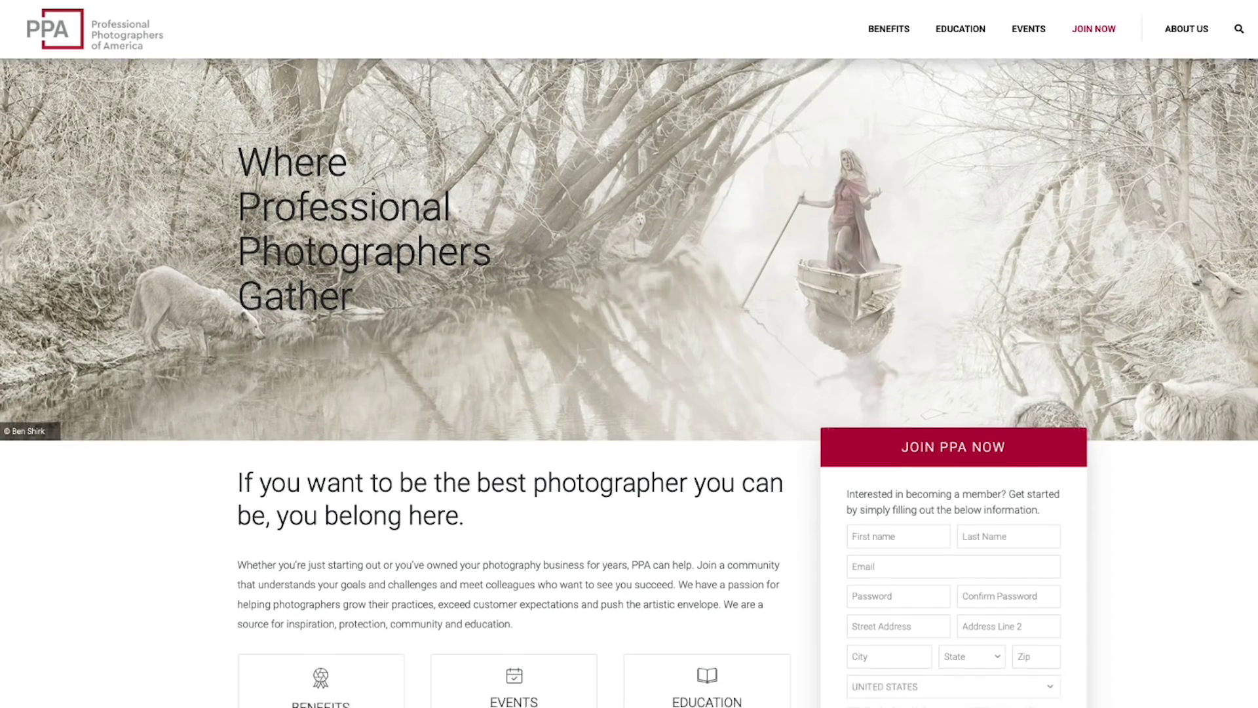
Scroll down the PPA homepage past Benefits, True Peace of Mind, Strong Community and Education.
scroll(629, 380, "down", 7)
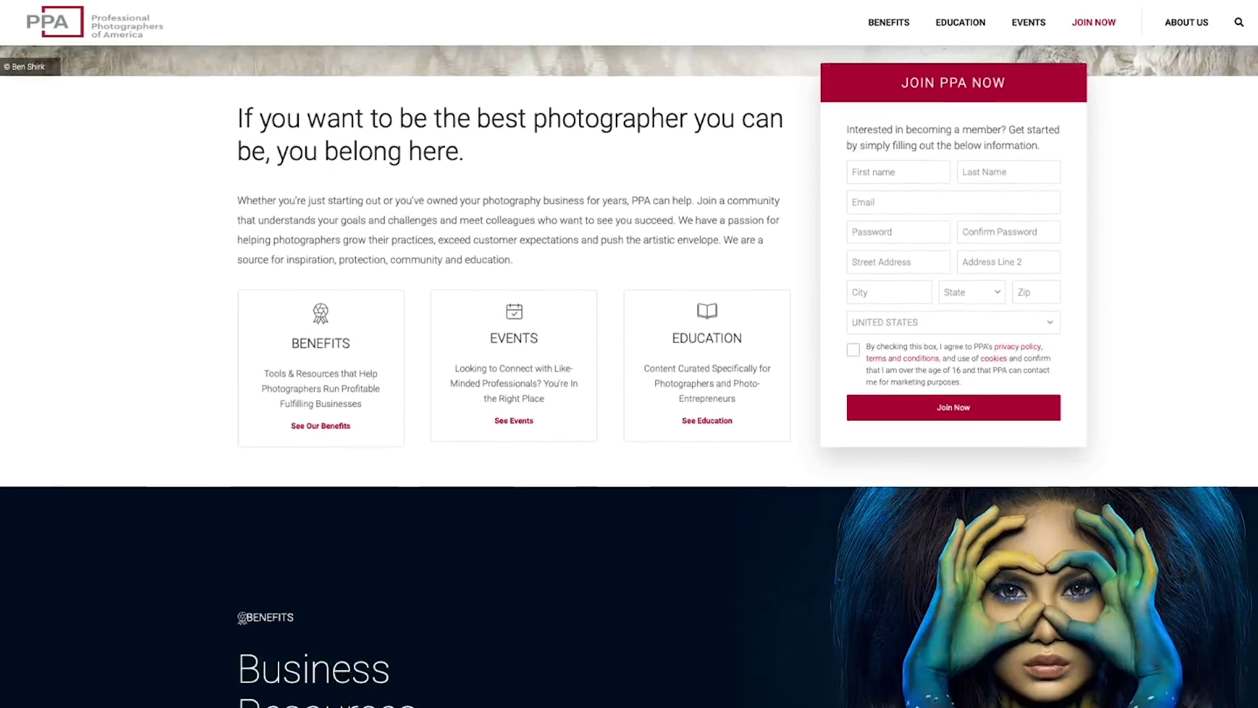
scroll(629, 380, "down", 2)
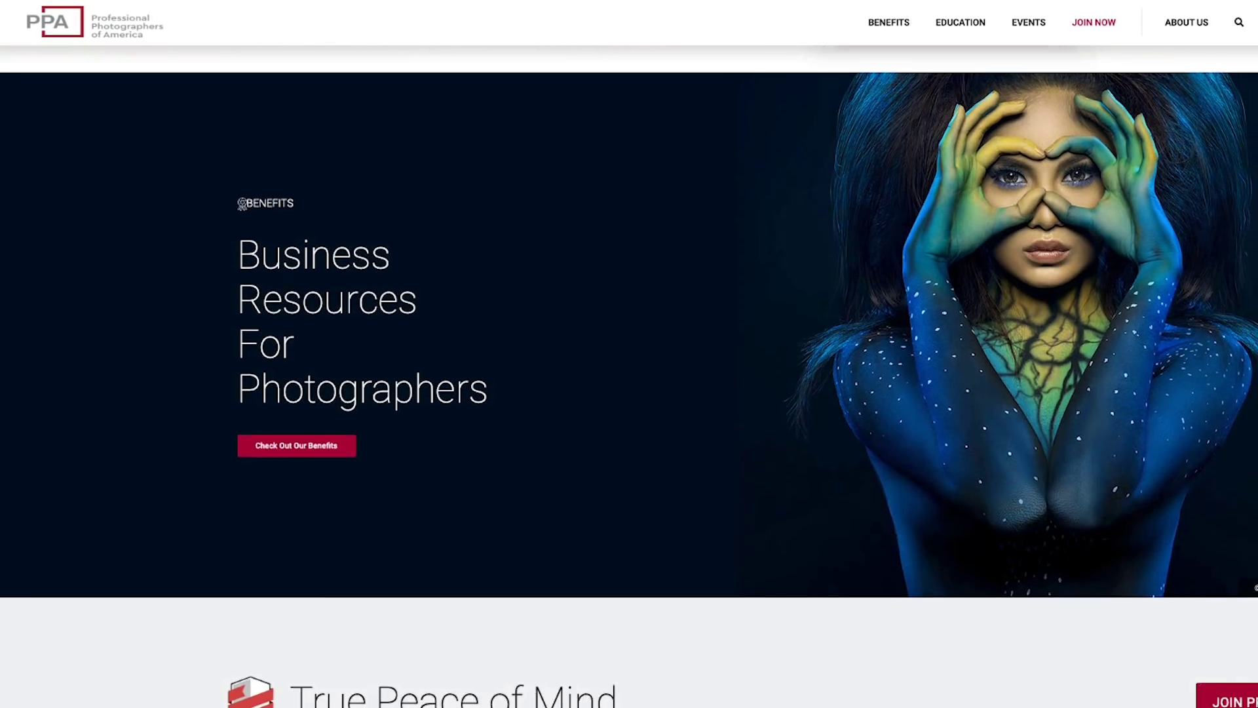
scroll(629, 380, "down", 1)
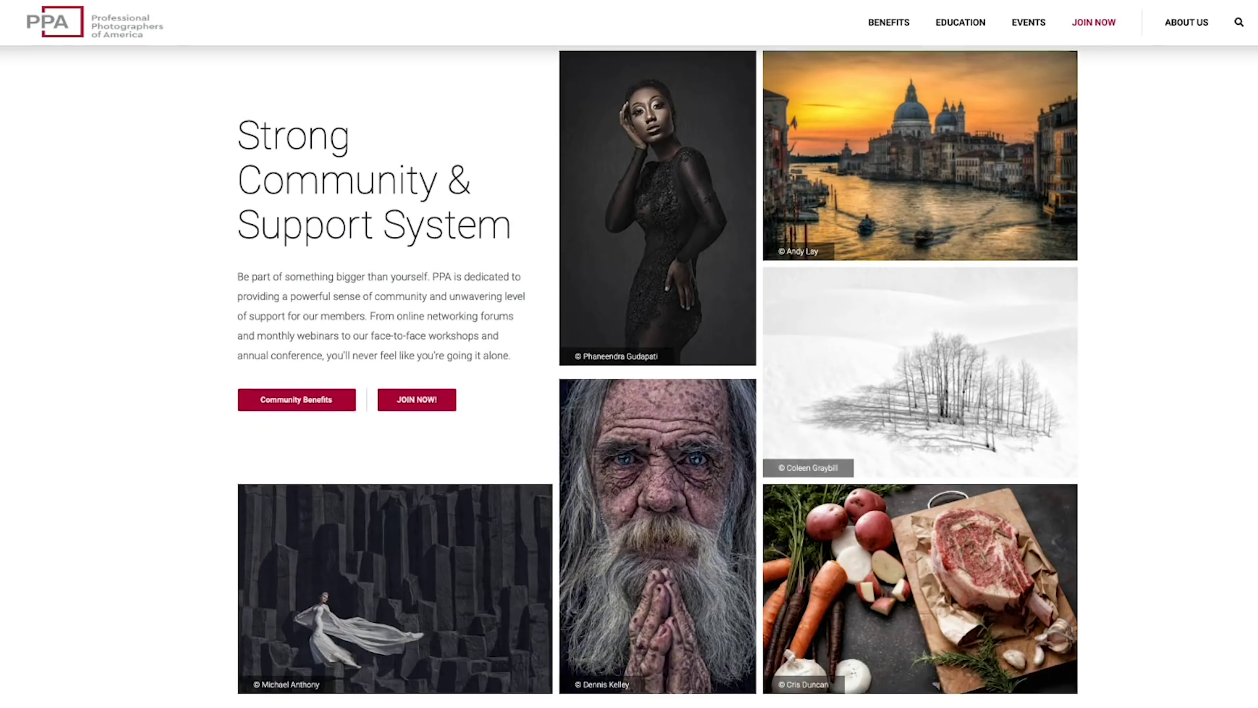
scroll(656, 360, "down", 4)
scroll(629, 376, "down", 5)
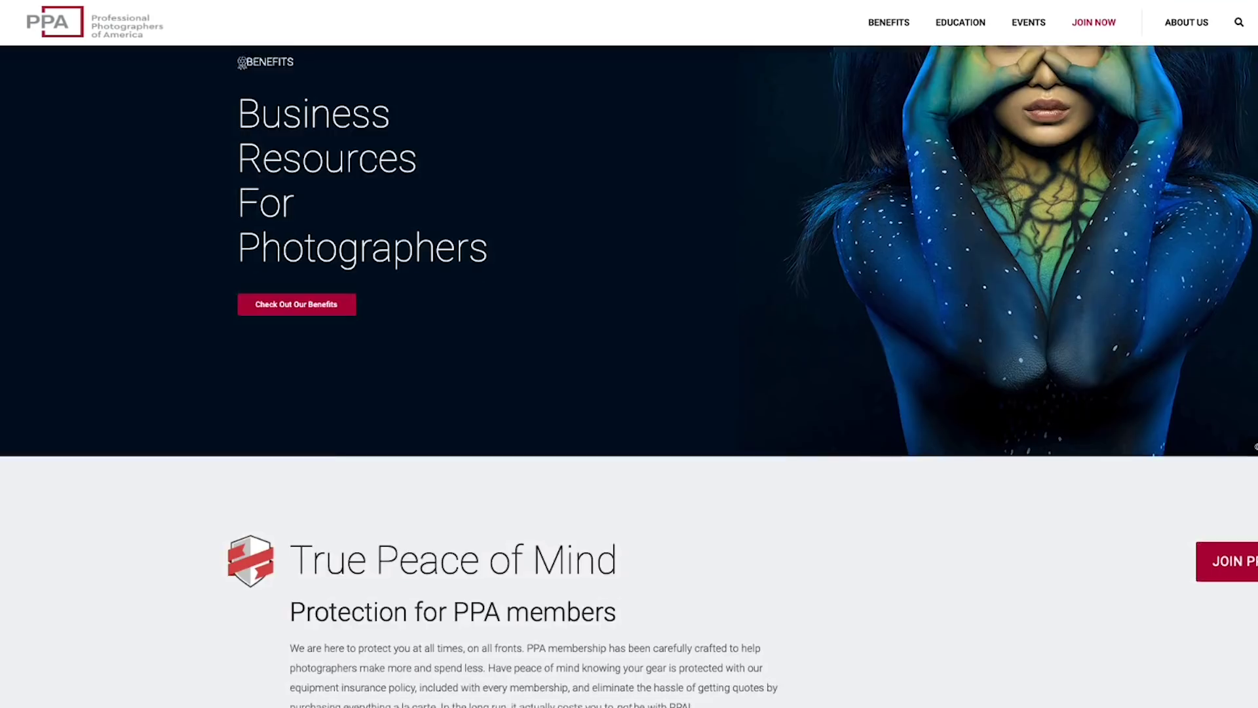
scroll(629, 377, "down", 4)
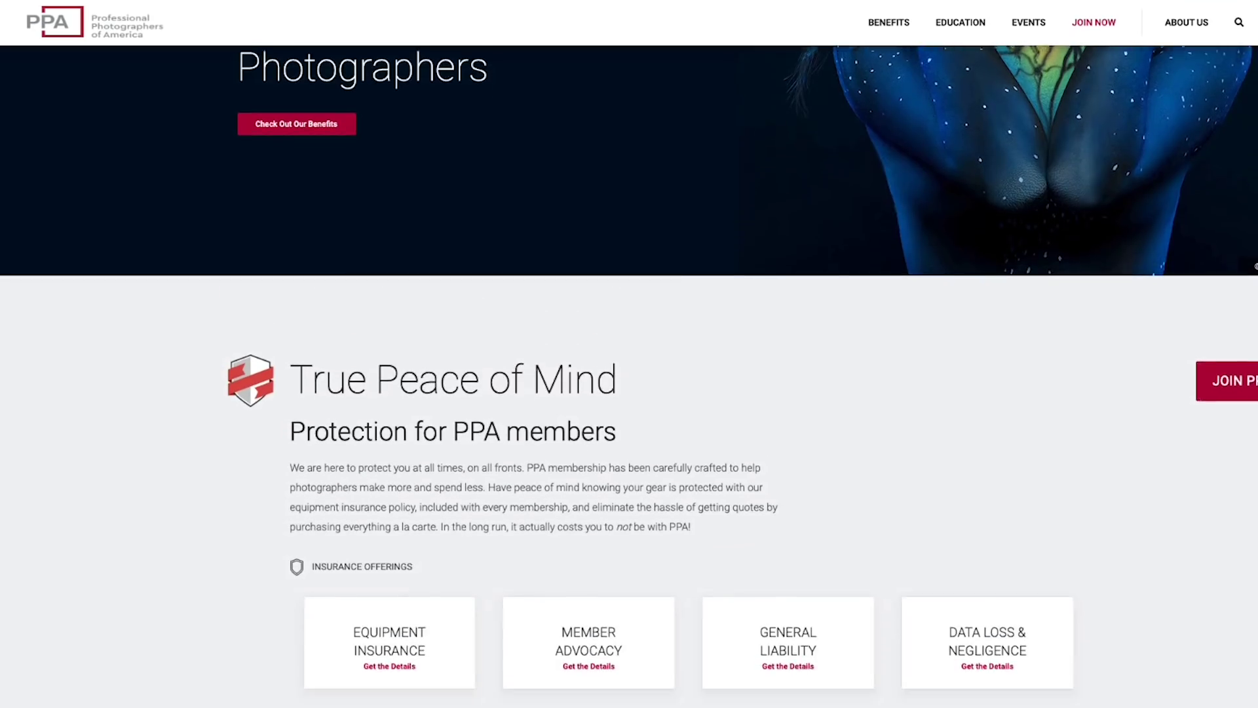
scroll(629, 377, "down", 7)
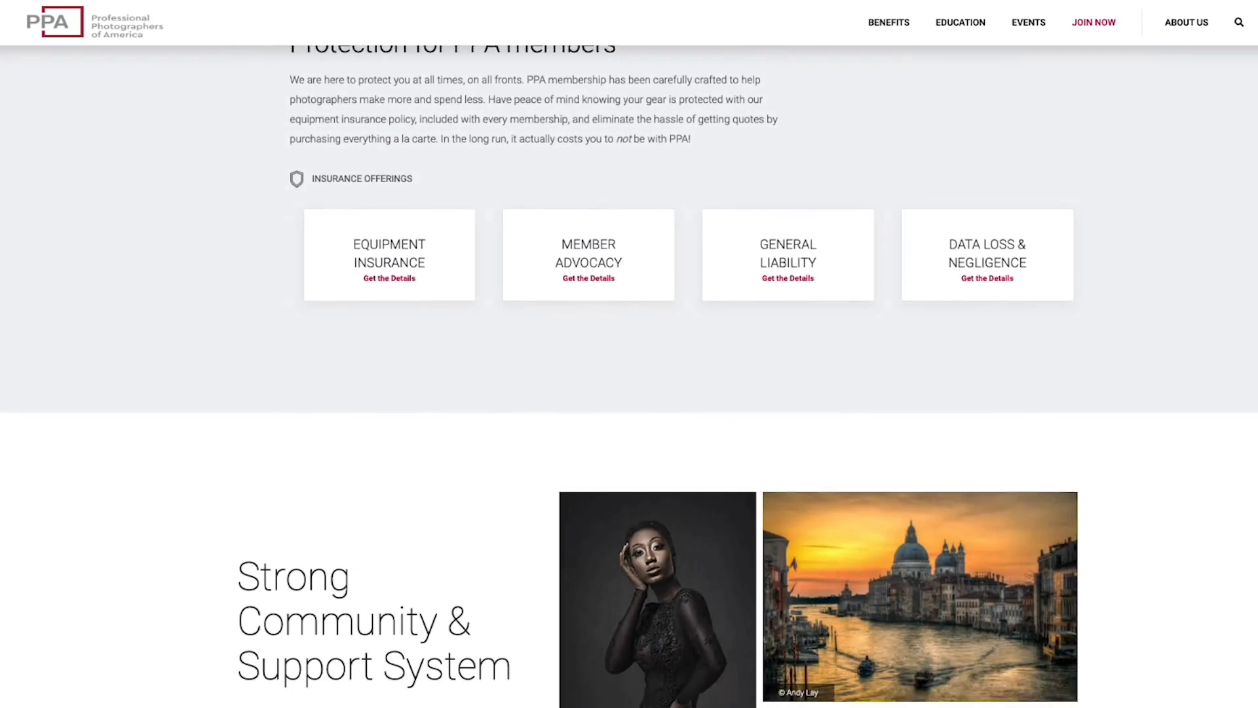
scroll(629, 376, "down", 3)
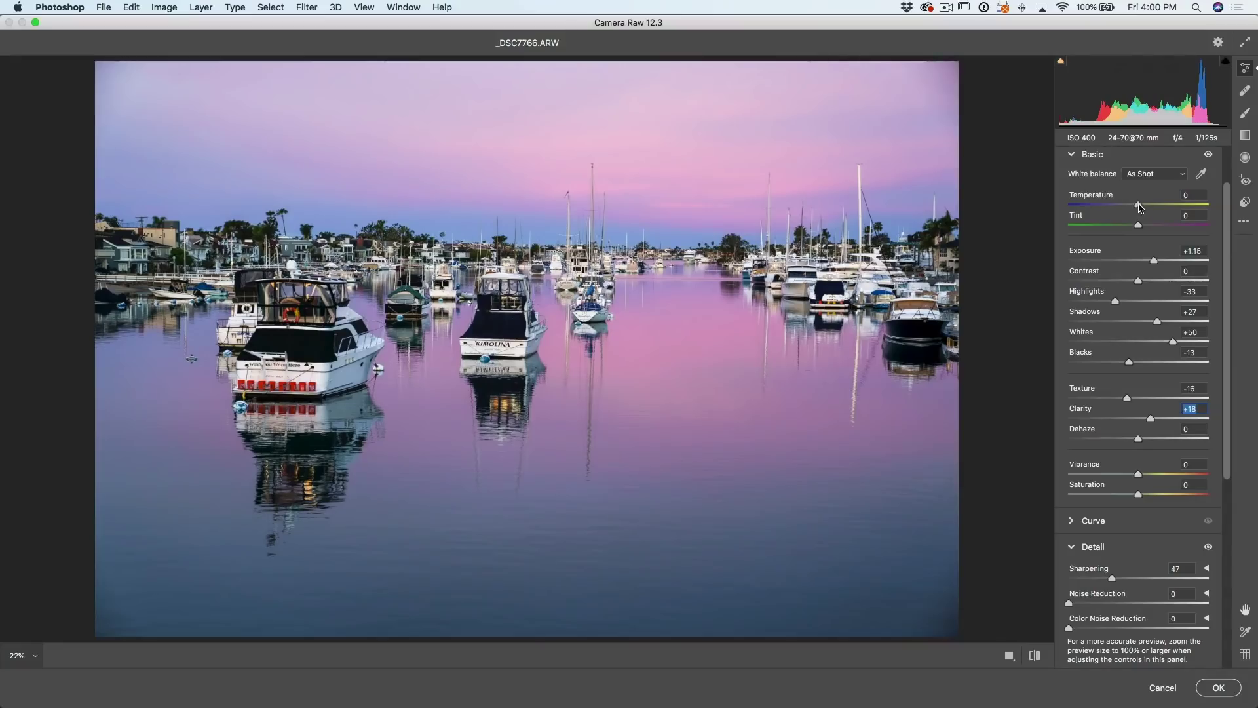
Cool Temperature to -13 and boost Vibrance to +28, then compare with the original.
mouse_move(1138, 207)
left_mouse_down()
mouse_move(1154, 208)
mouse_move(1122, 202)
left_mouse_up()
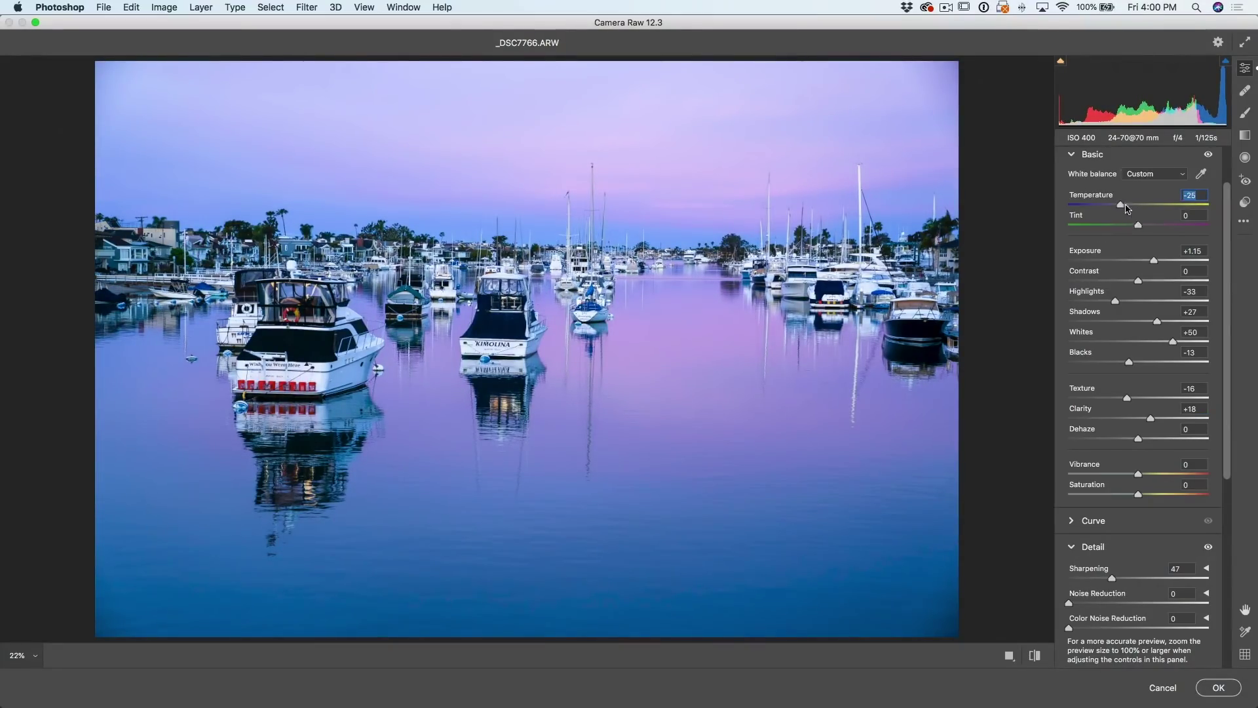
mouse_move(1125, 205)
left_mouse_down()
mouse_move(1136, 208)
mouse_move(1124, 209)
left_mouse_up()
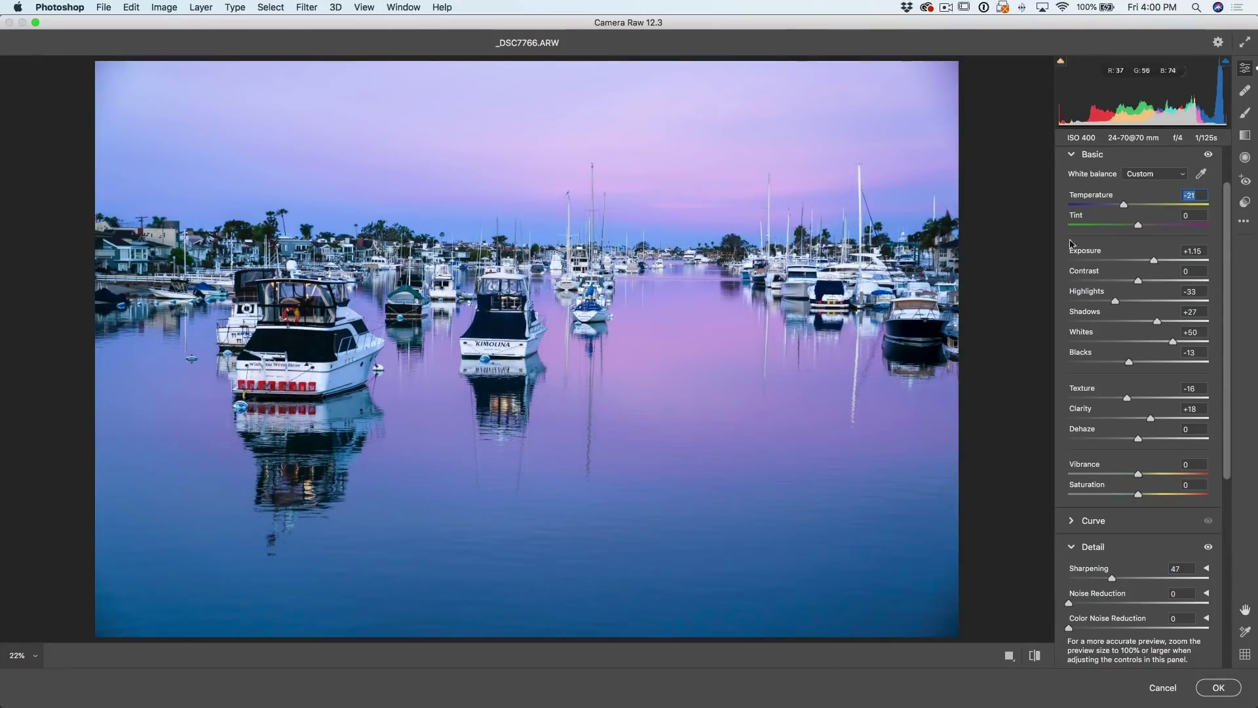
mouse_move(1126, 208)
left_mouse_down()
mouse_move(1143, 210)
mouse_move(1129, 211)
left_mouse_up()
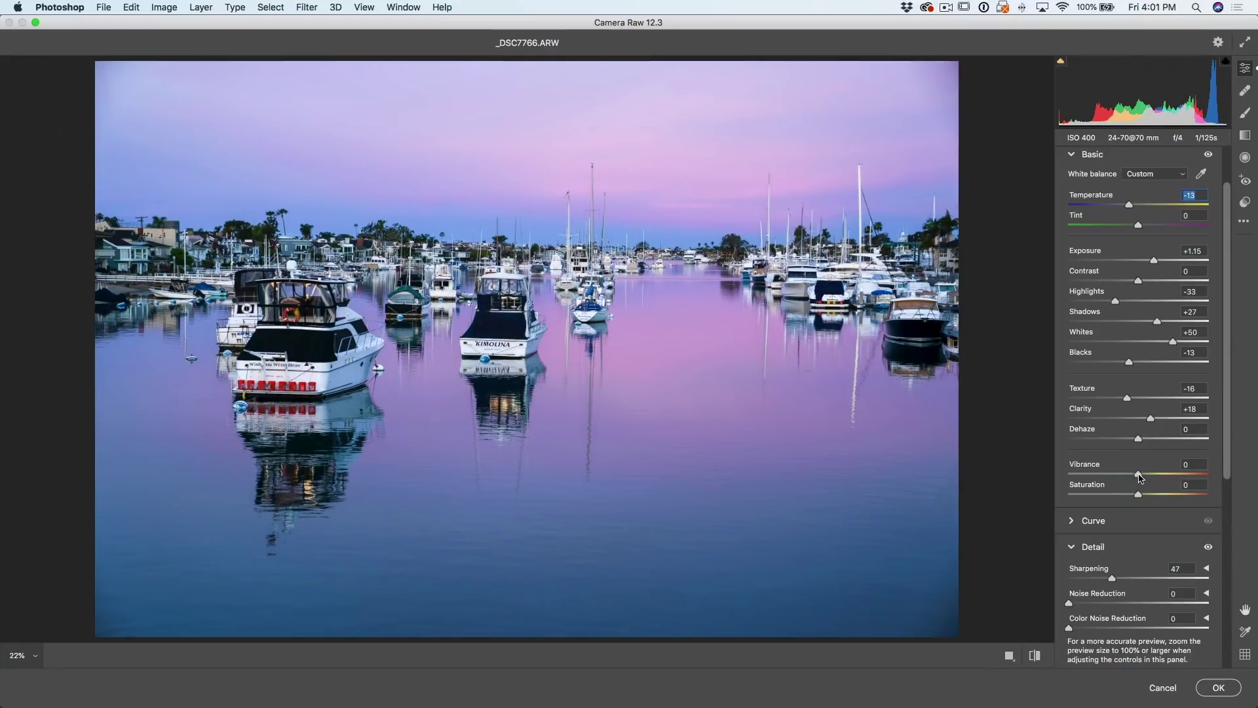
left_click_drag(1139, 476, 1157, 477)
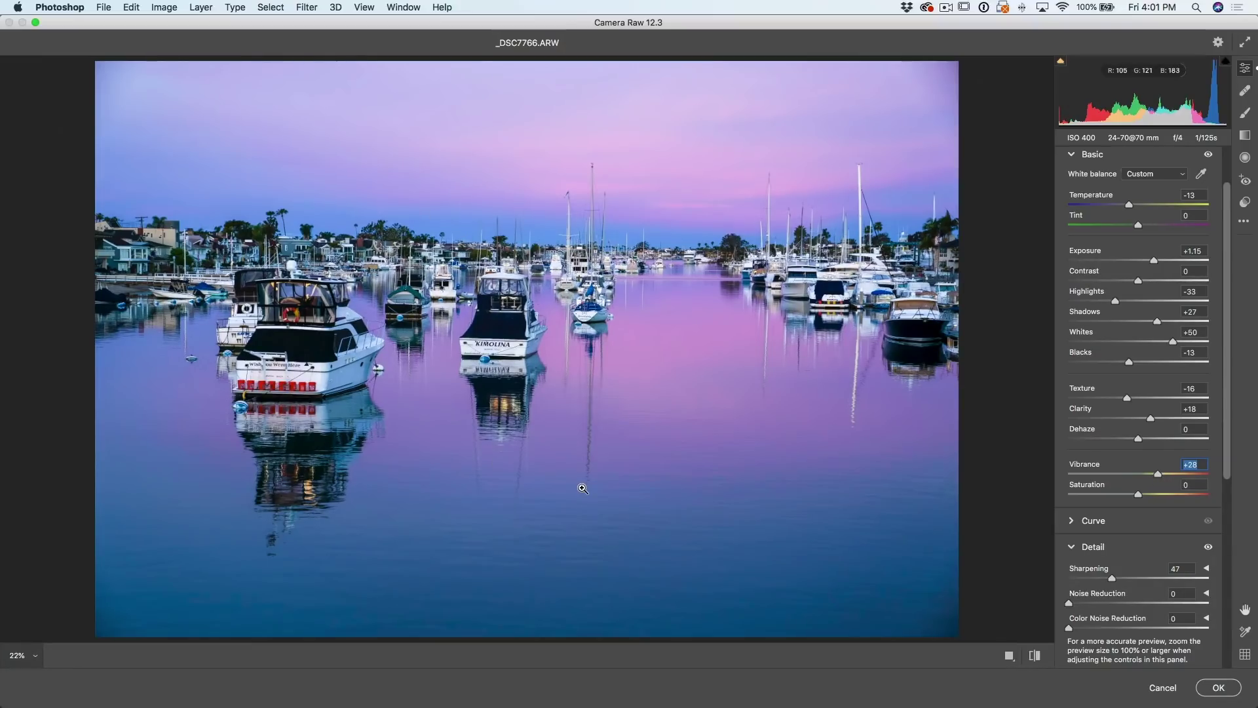
key("backslash")
key("backslash")
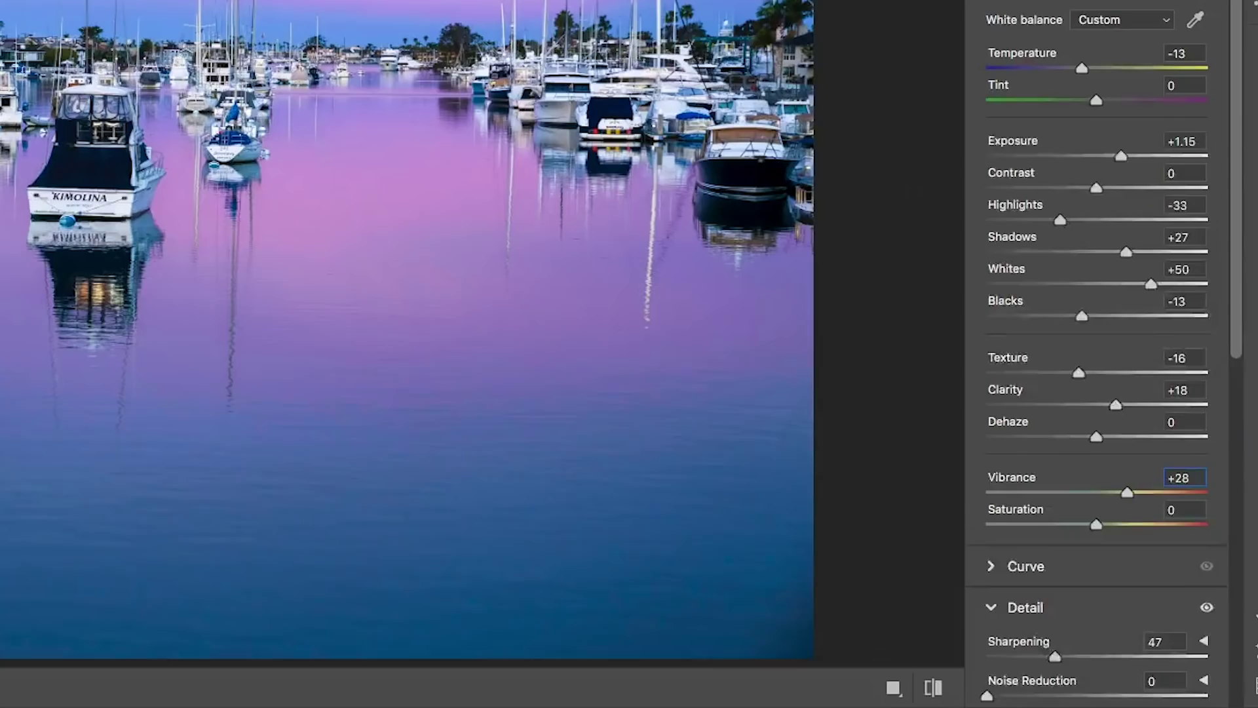
Expand the Color Mixer and show its HSL Luminance sliders.
scroll(1204, 276, "down", 10)
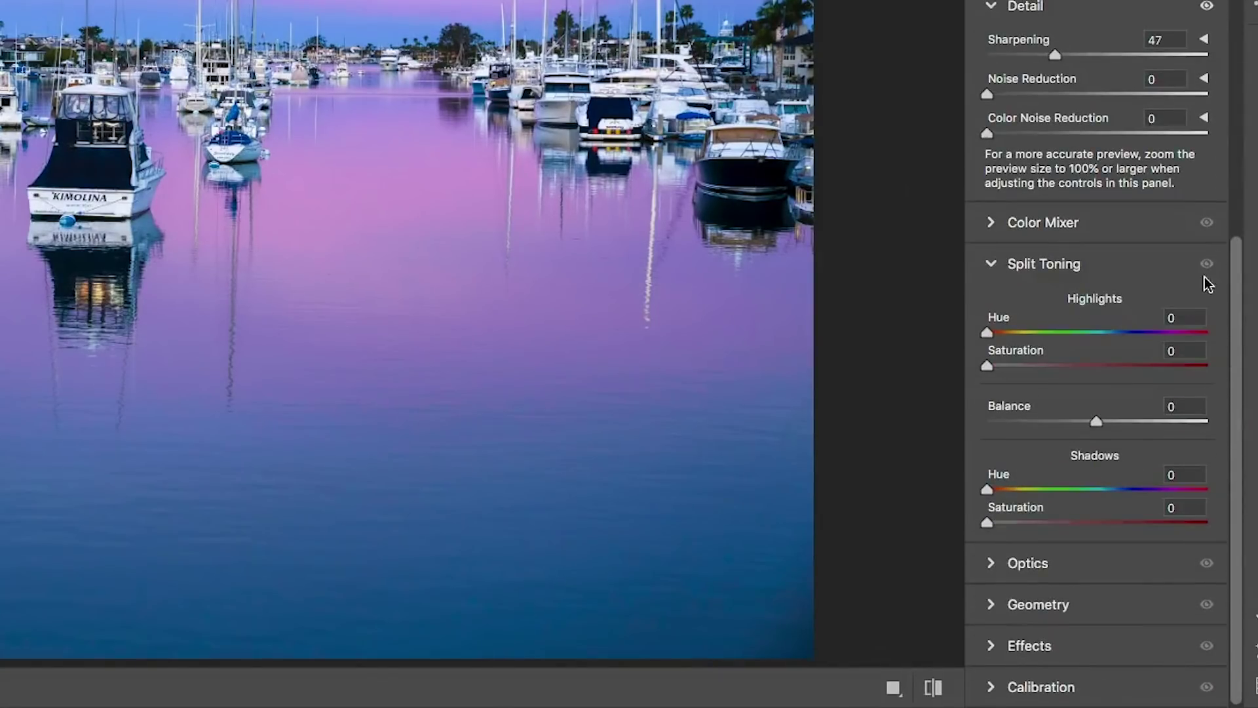
left_click(995, 225)
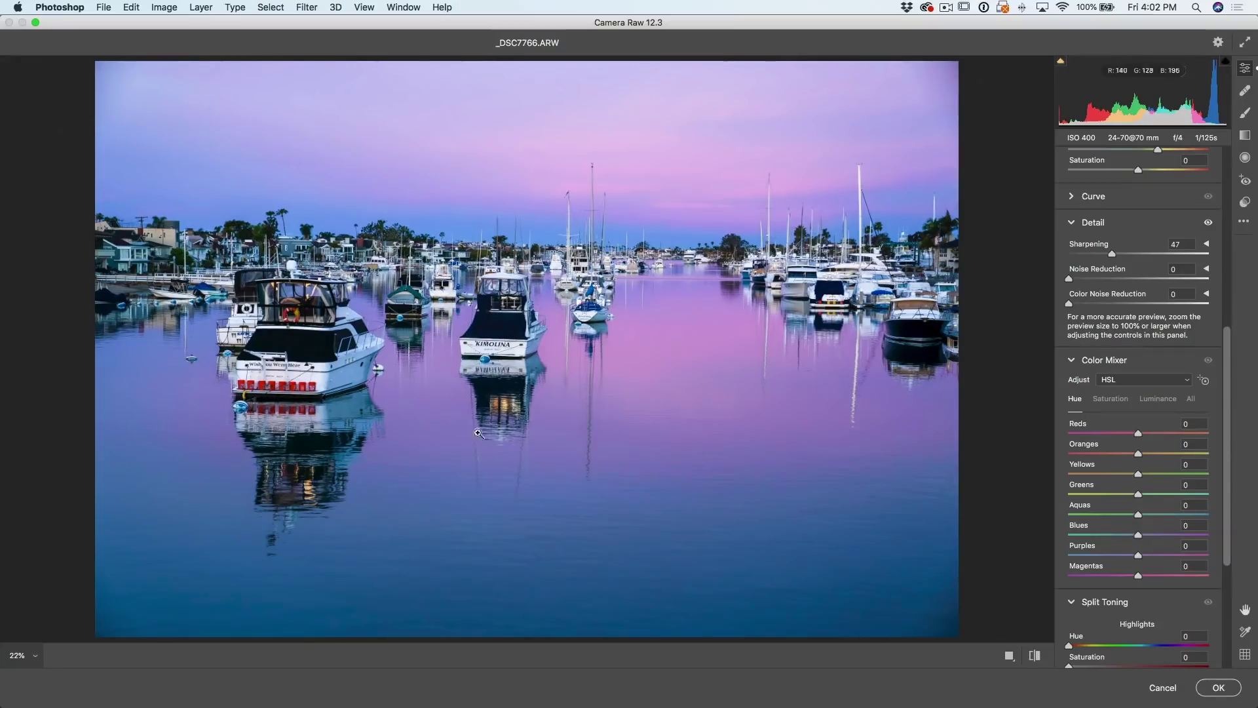
left_click(1155, 399)
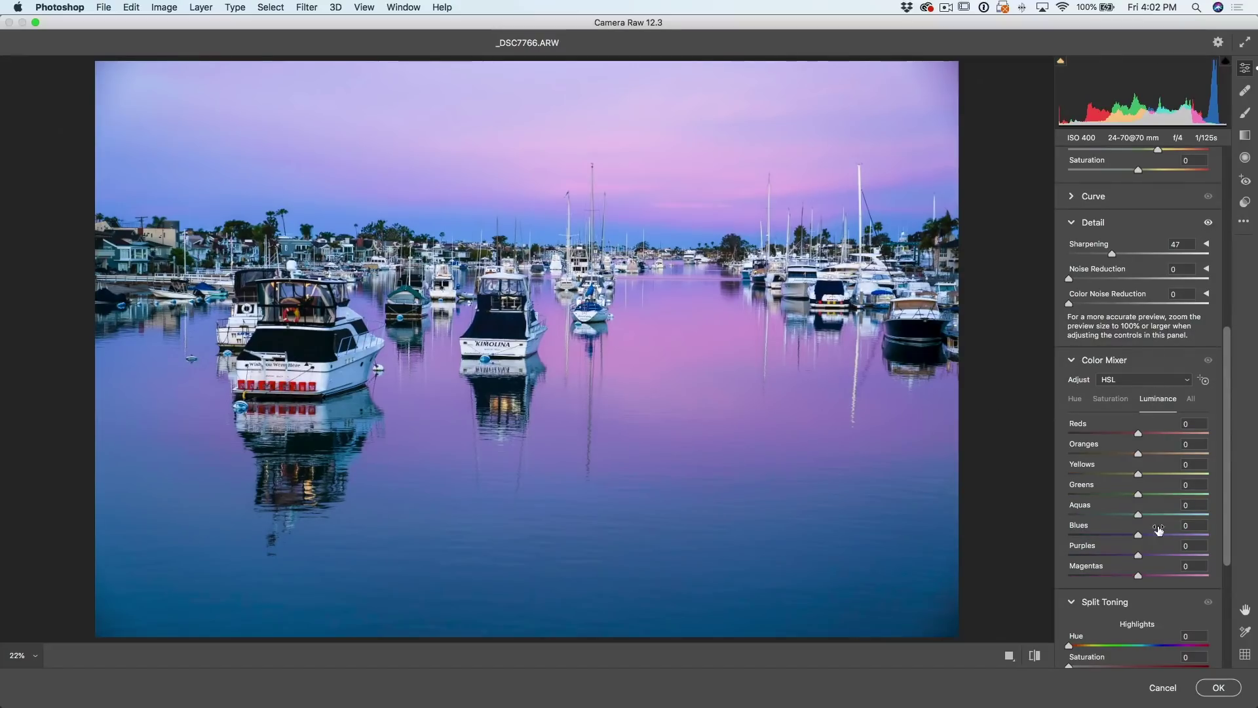
Set luminance to Blues -22, Purples -21, Magentas -14 and Reds +19.
left_click_drag(1139, 536, 1128, 577)
left_click(1125, 537)
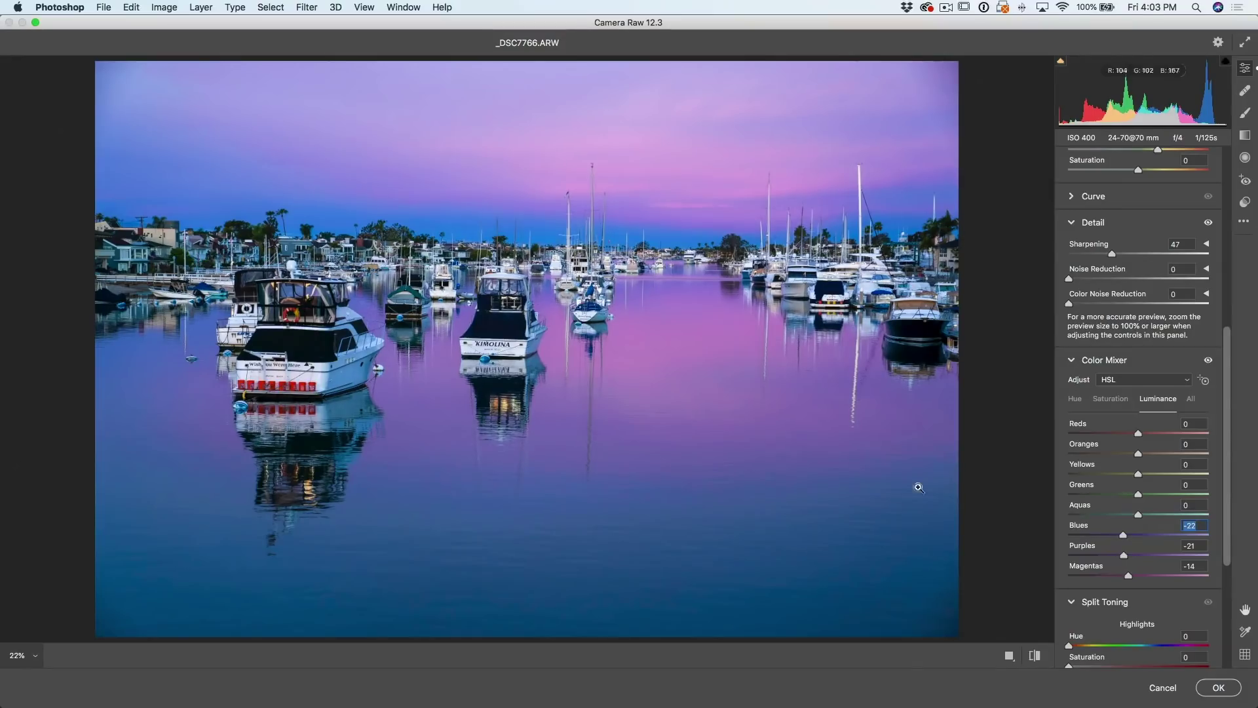
left_click(1152, 434)
left_click_drag(1228, 376, 1220, 231)
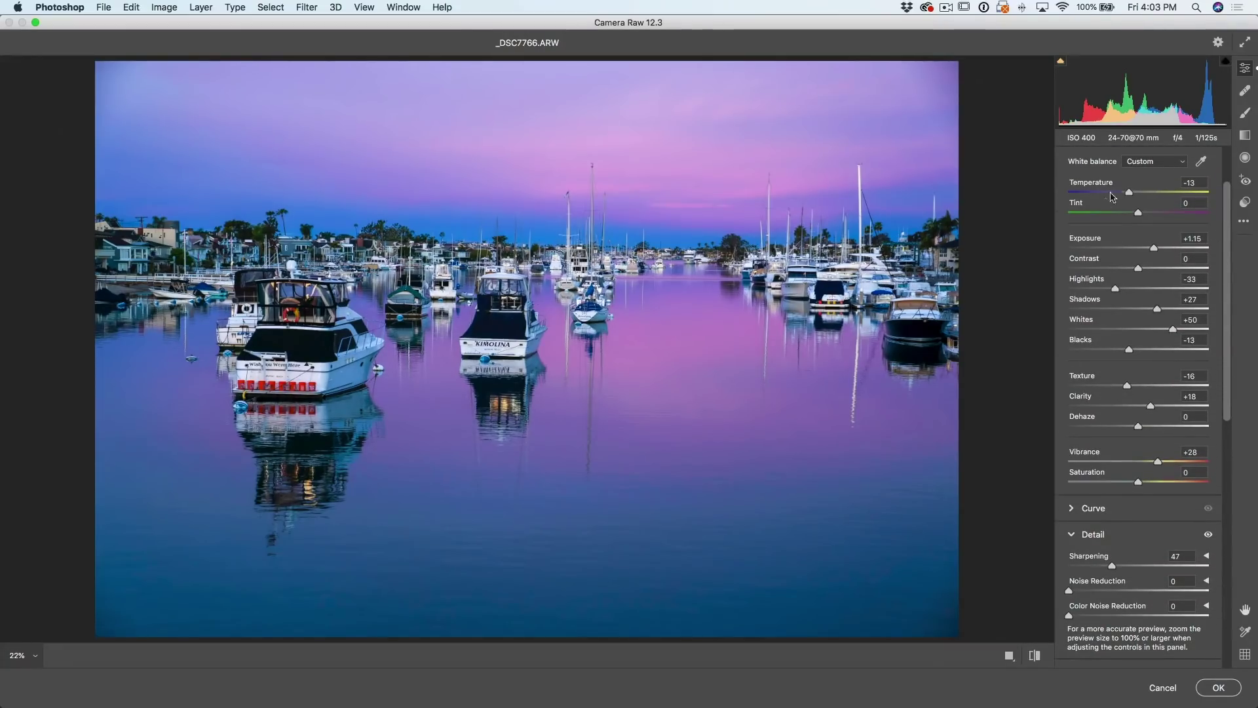
left_click_drag(1228, 316, 1221, 532)
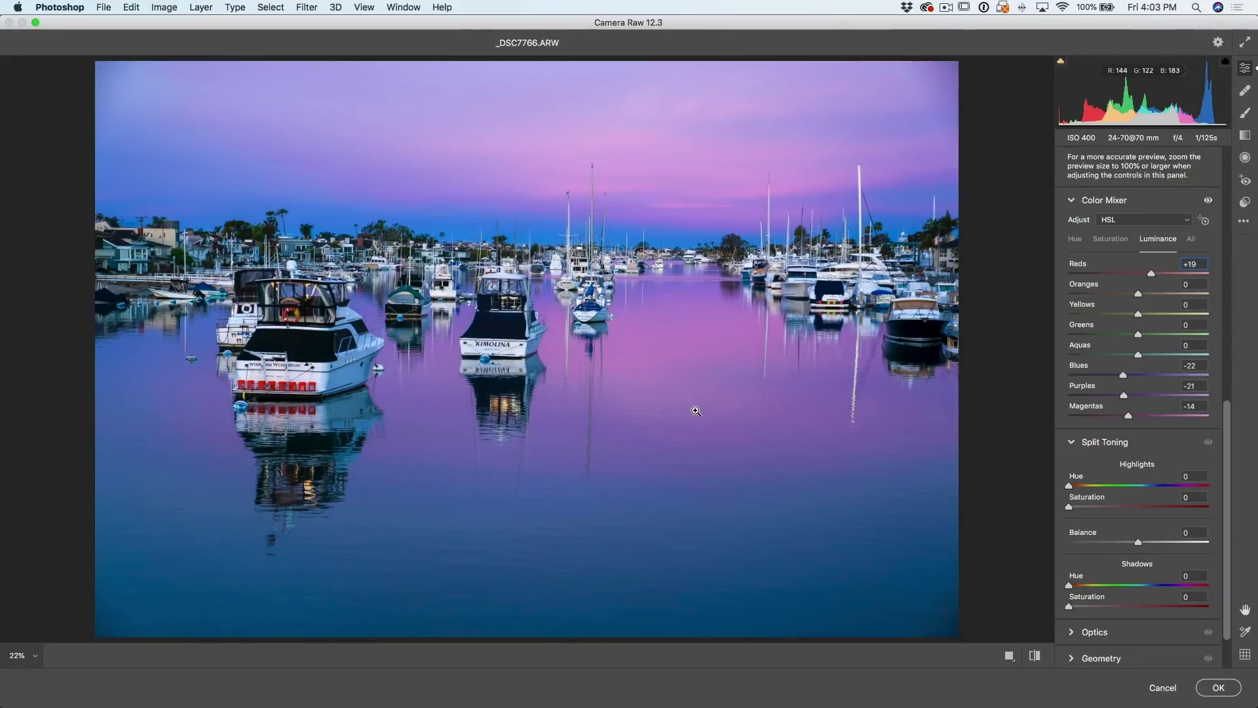
left_click(1073, 240)
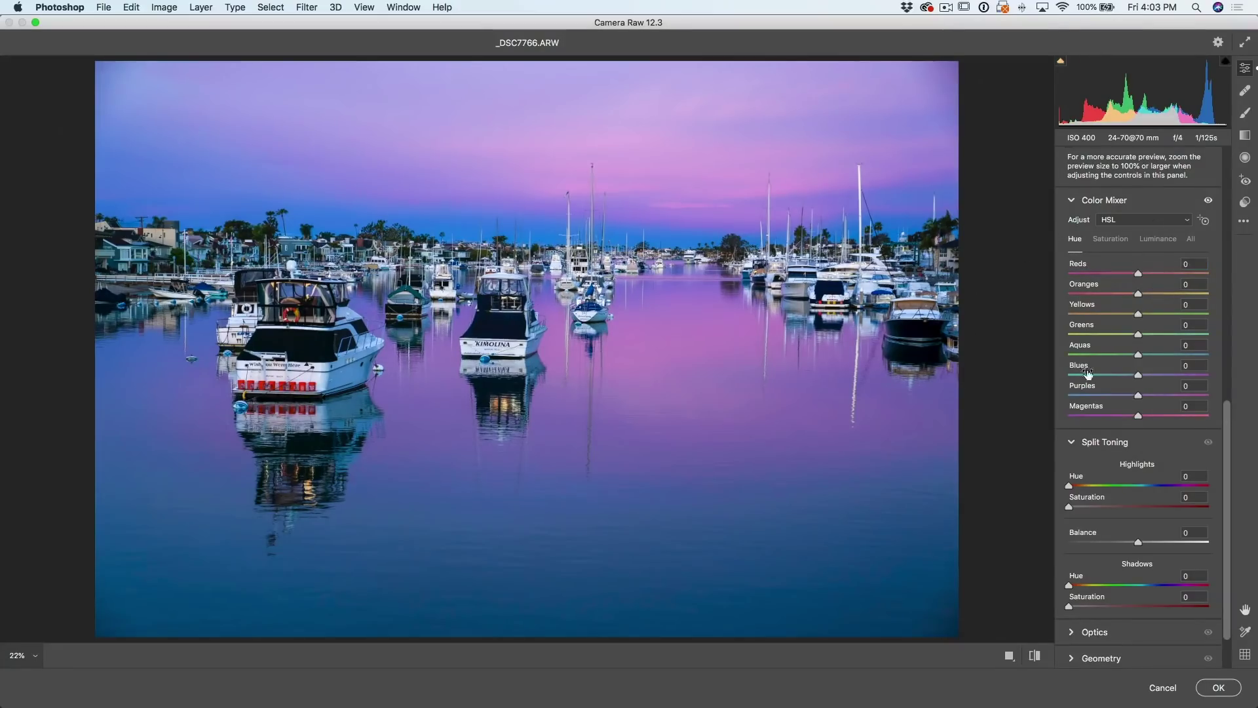
Shift the Blues hue to +13, tweak Blues saturation, then preview the unedited original.
mouse_move(1140, 376)
left_mouse_down()
mouse_move(1098, 375)
mouse_move(1196, 375)
mouse_move(1147, 380)
left_mouse_up()
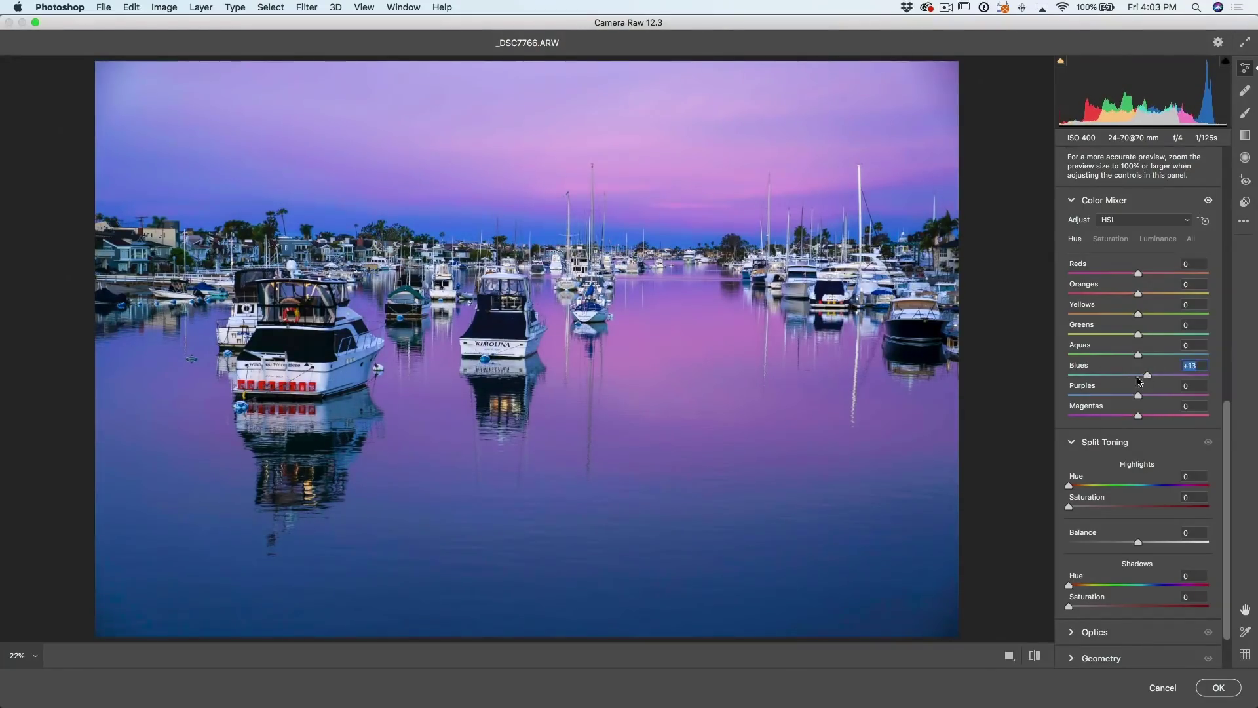
left_click(1113, 239)
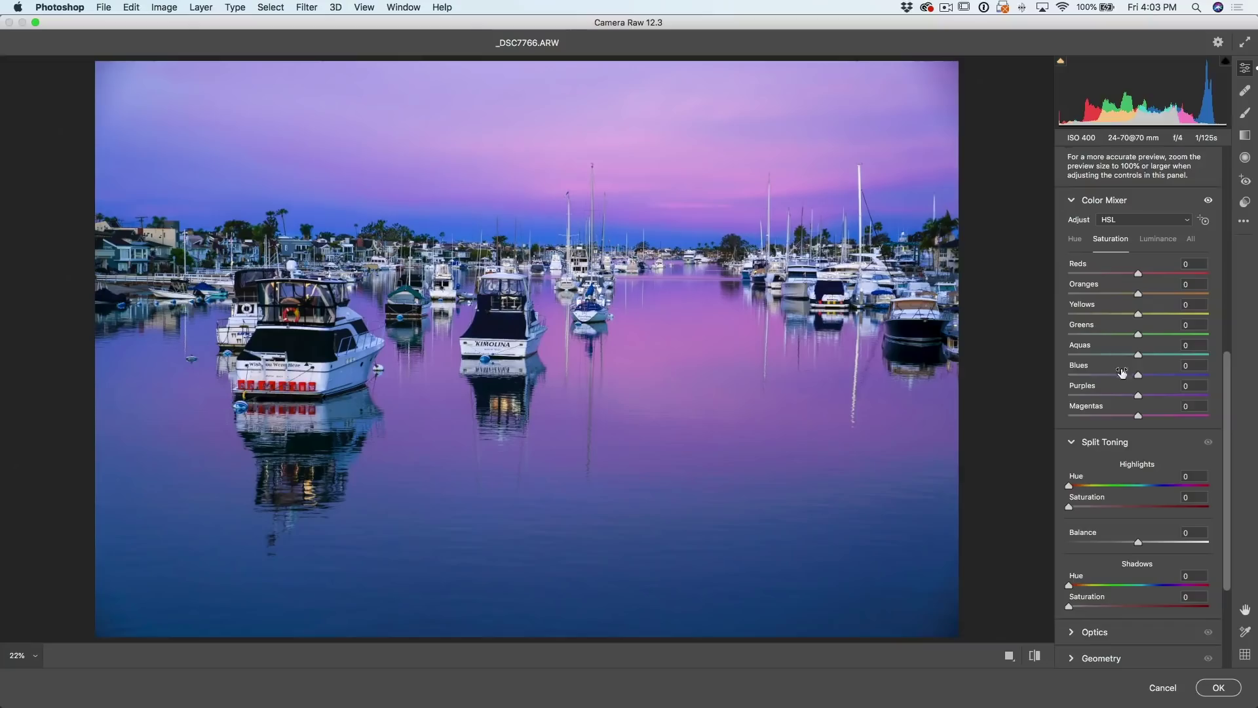
mouse_move(1139, 377)
left_mouse_down()
mouse_move(1186, 376)
mouse_move(1068, 378)
mouse_move(1141, 380)
mouse_move(1140, 396)
left_mouse_up()
key("backslash")
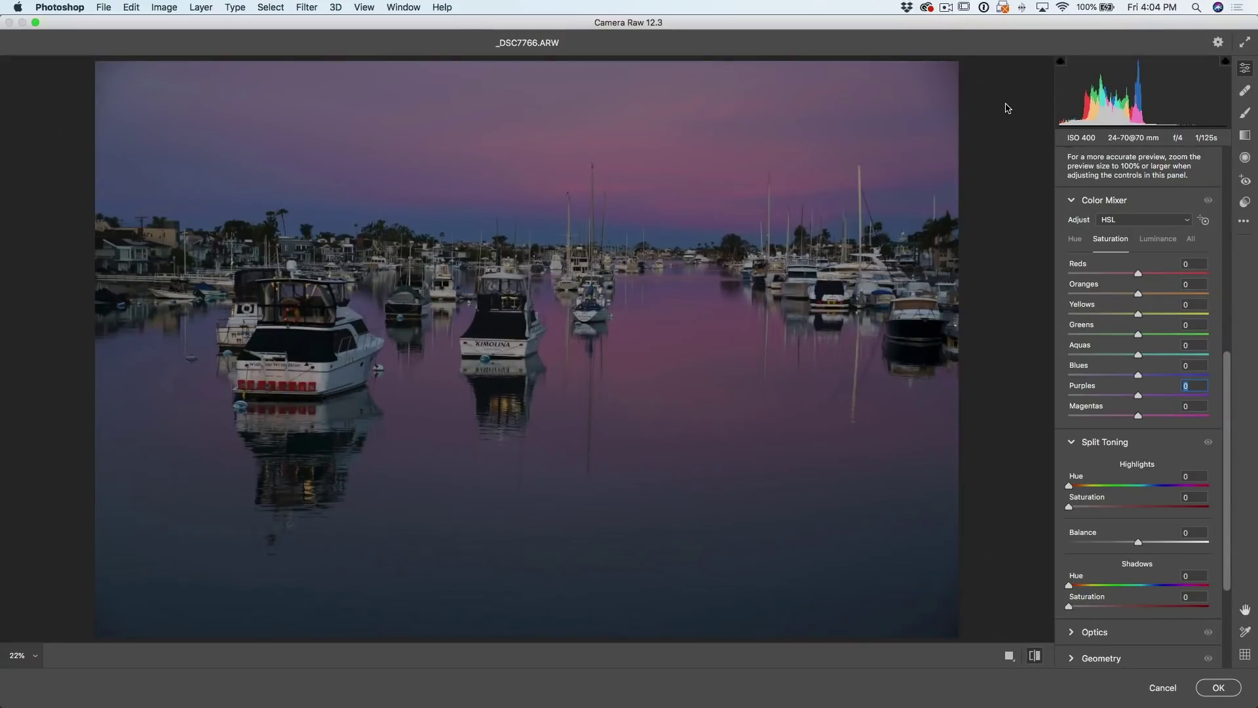
Switch back to the edited harbor photo, with saturation at Blues -1 and Purples +3.
key("backslash")
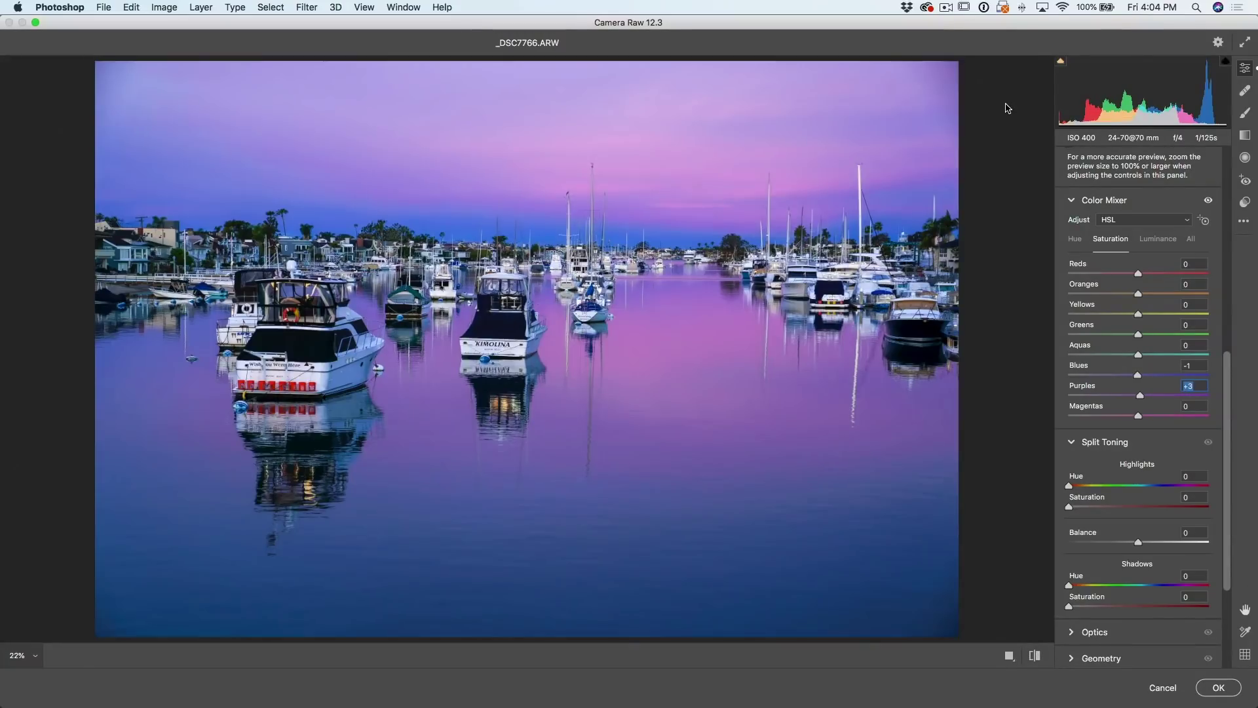